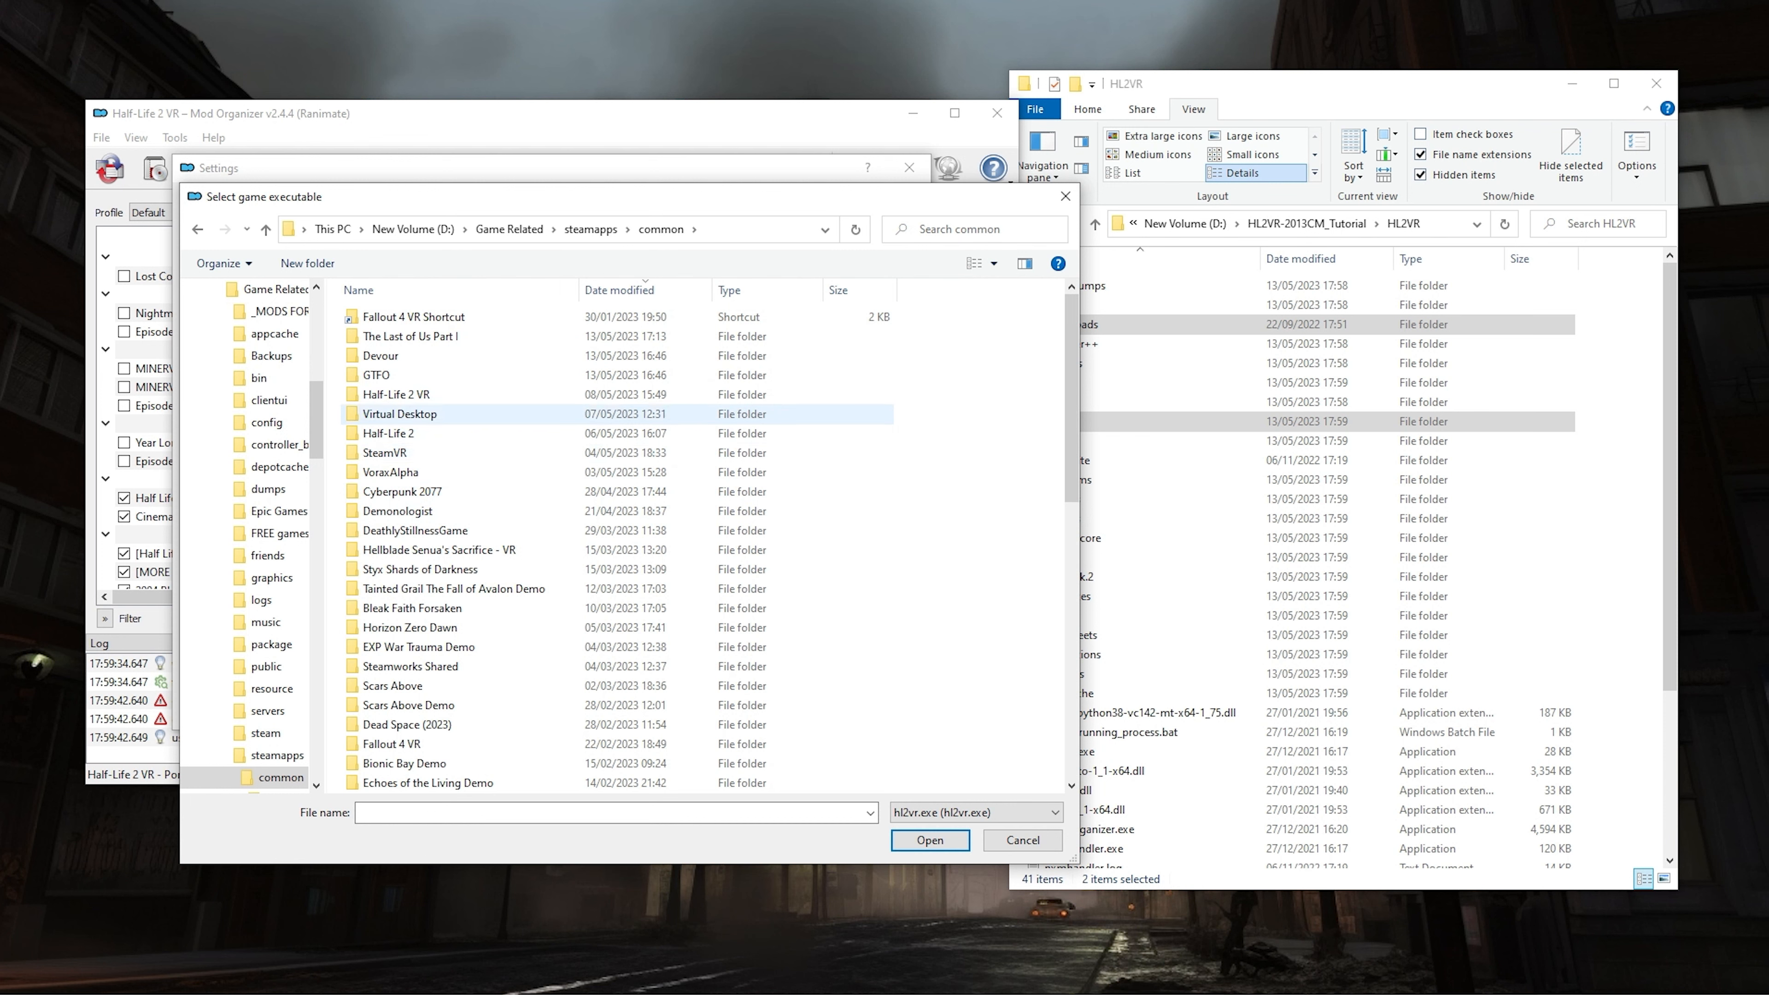
# Step: Set the managed game to hl2vr.exe in the Half-Life 2 VR game folder and save the settings
pyautogui.doubleClick(396, 394)
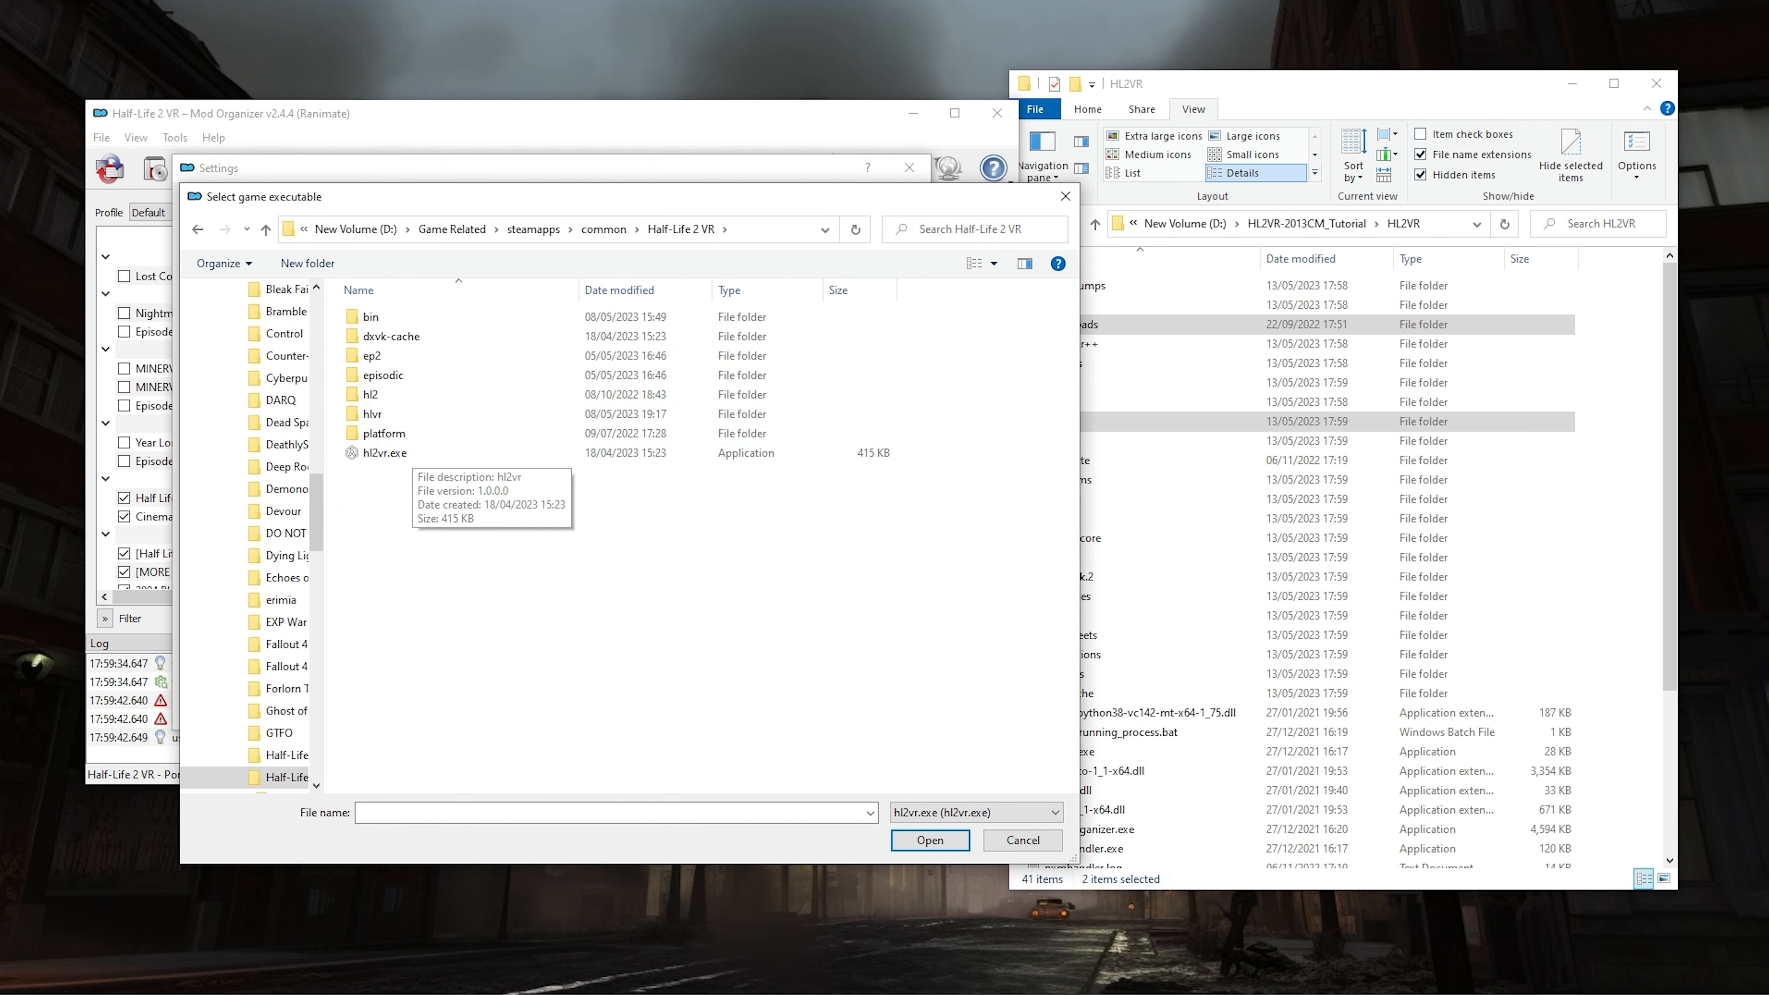
pyautogui.click(395, 452)
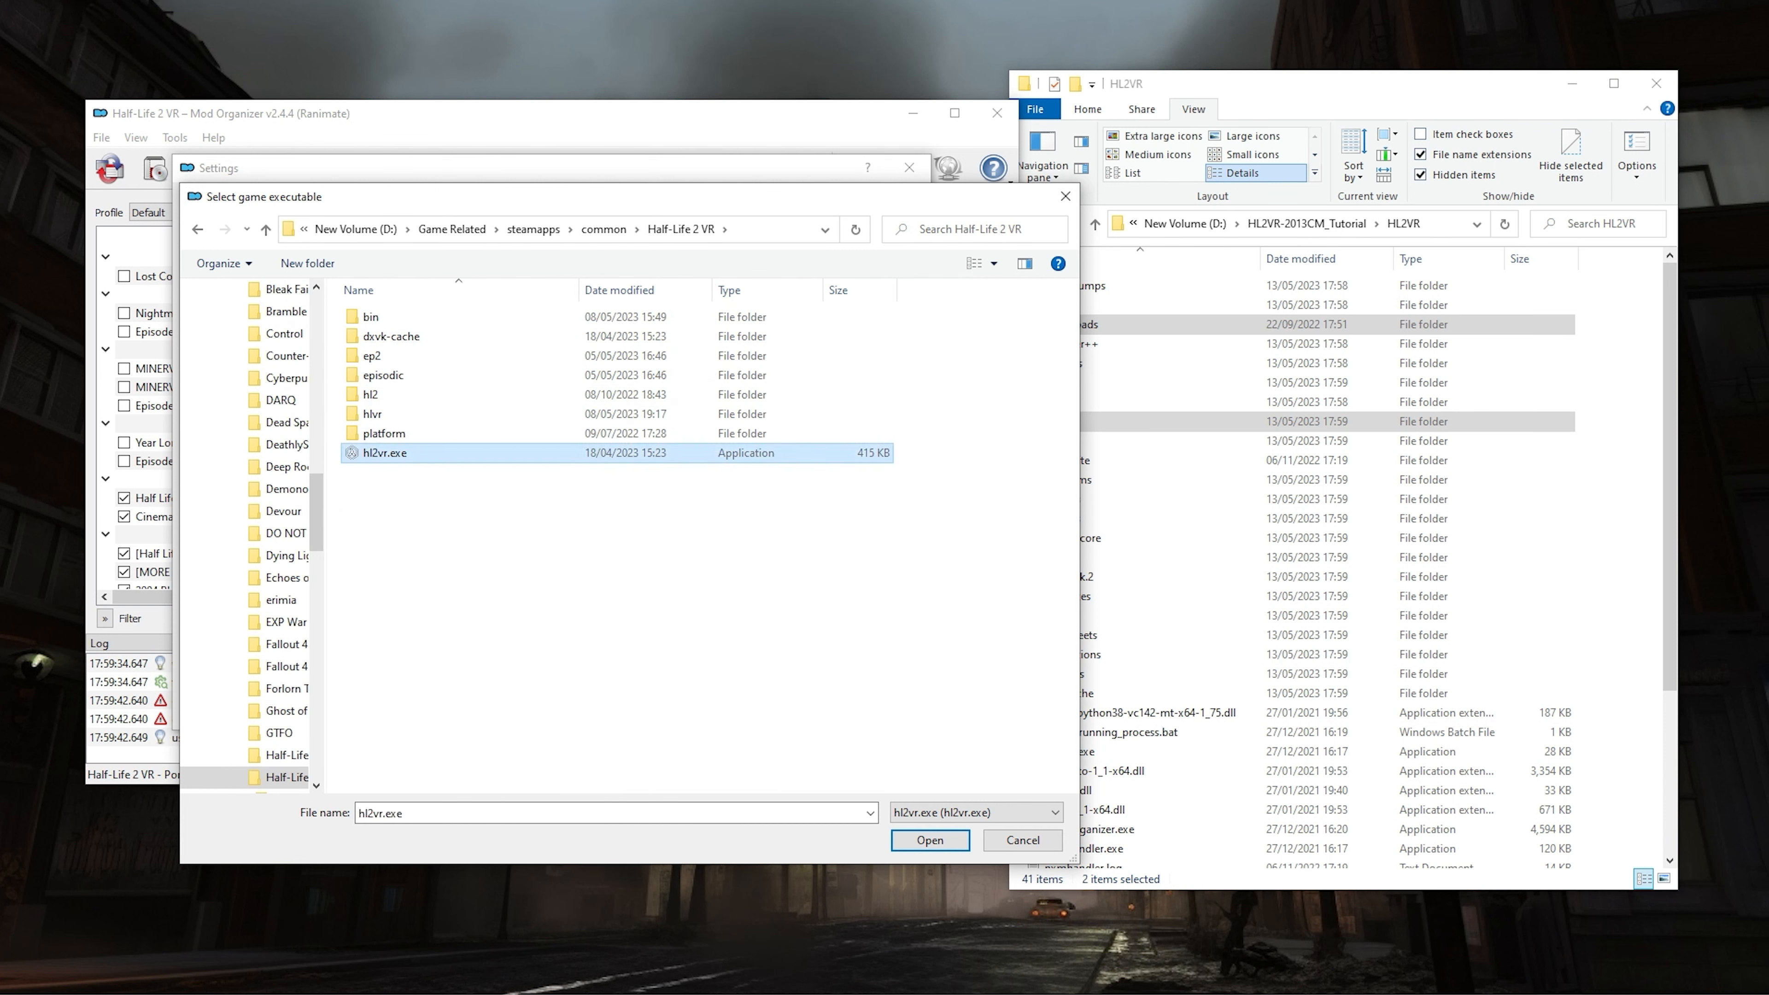
pyautogui.click(930, 840)
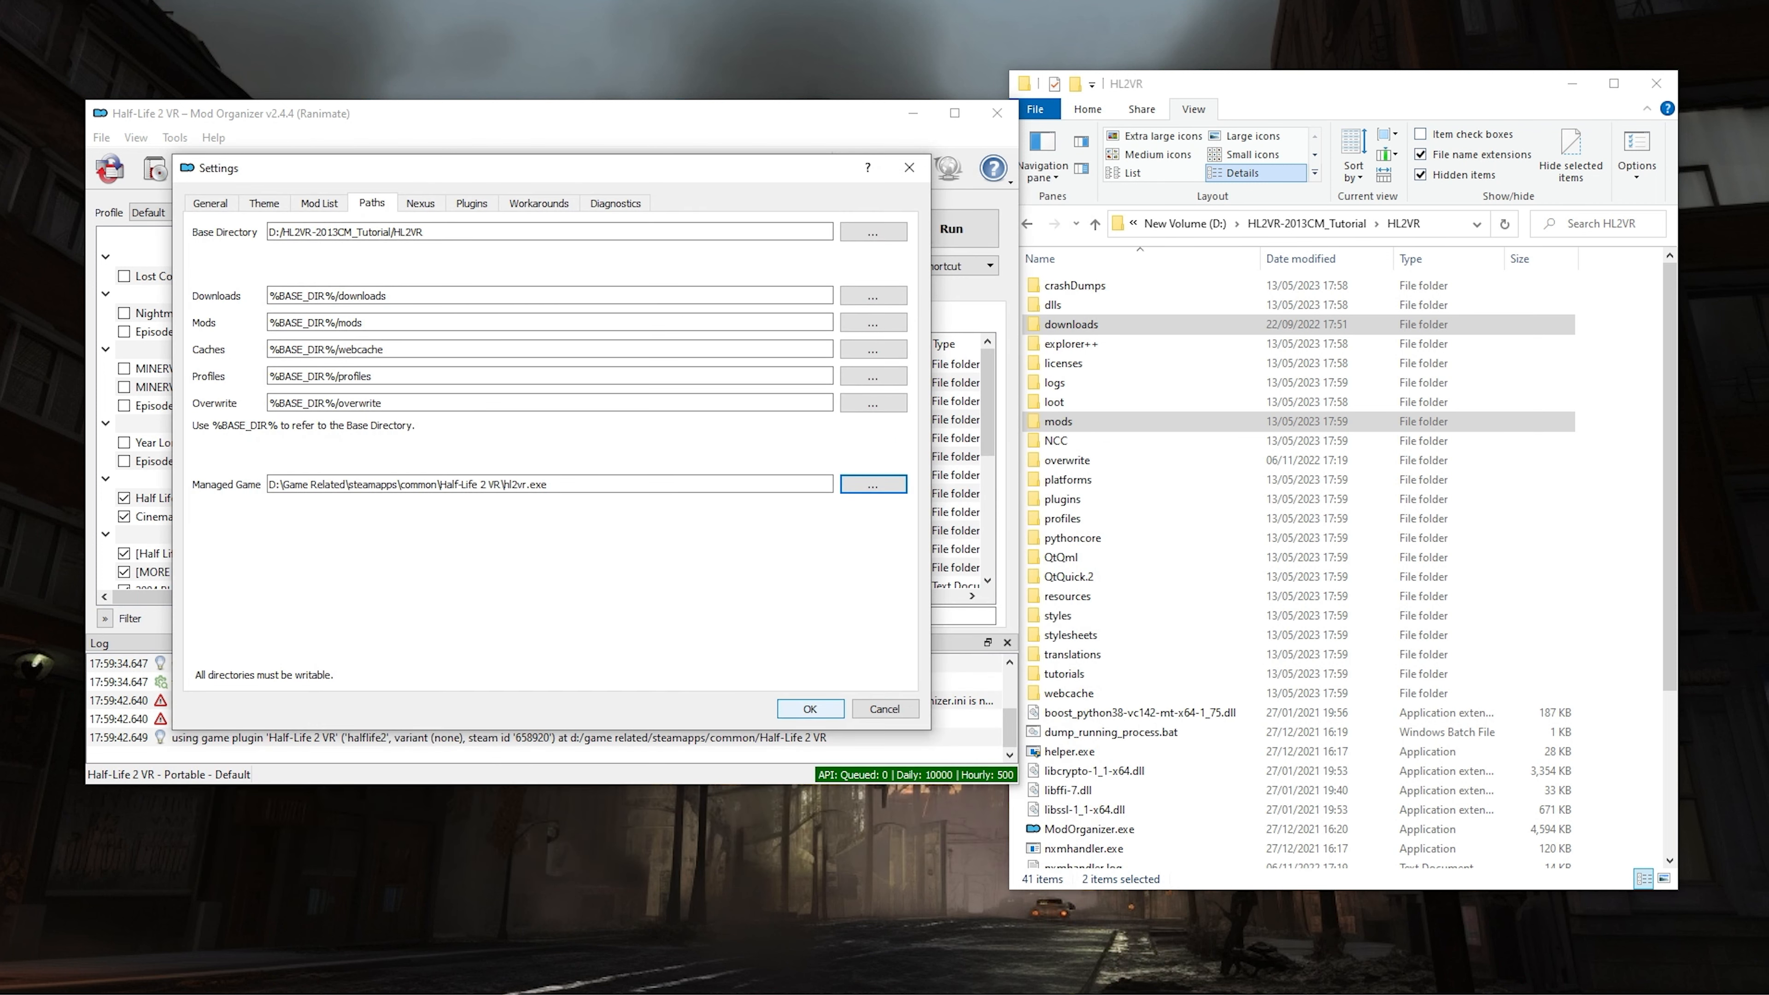
pyautogui.click(810, 708)
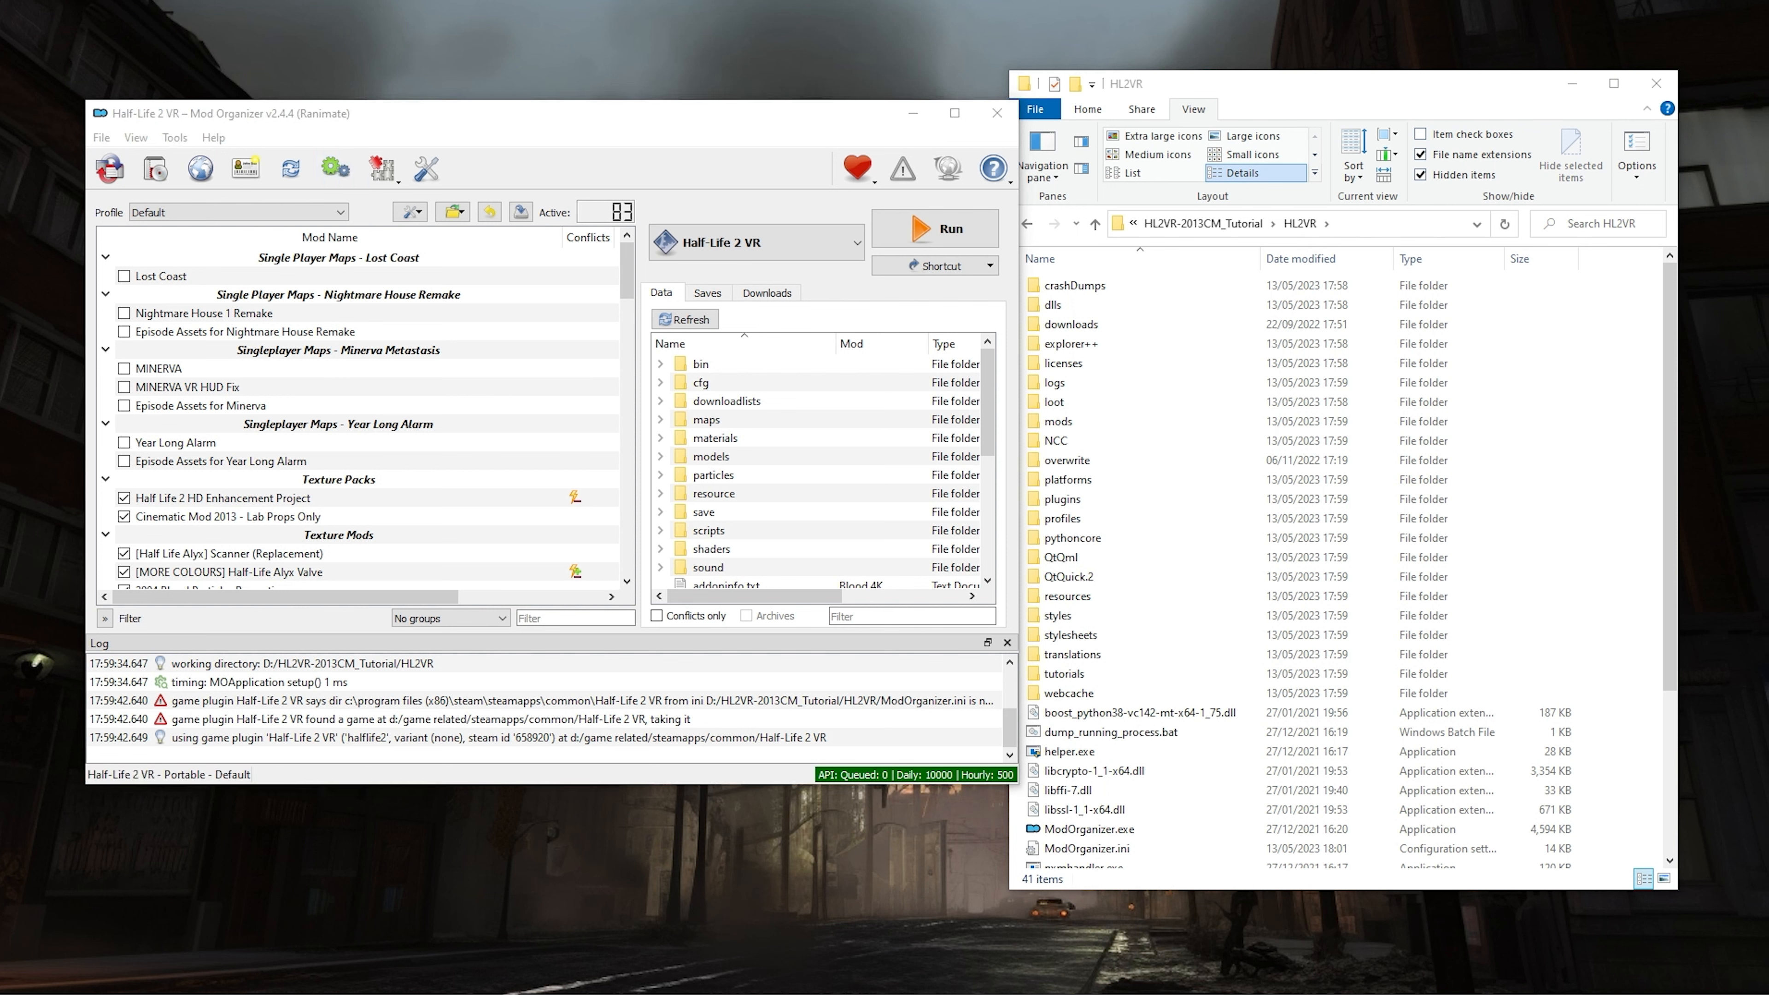
# Step: Check the Half-Life 2 VR executable's binary and start-in paths, and select Half-Life 2 VR as the program to run
pyautogui.moveTo(617, 240); pyautogui.dragTo(610, 229)
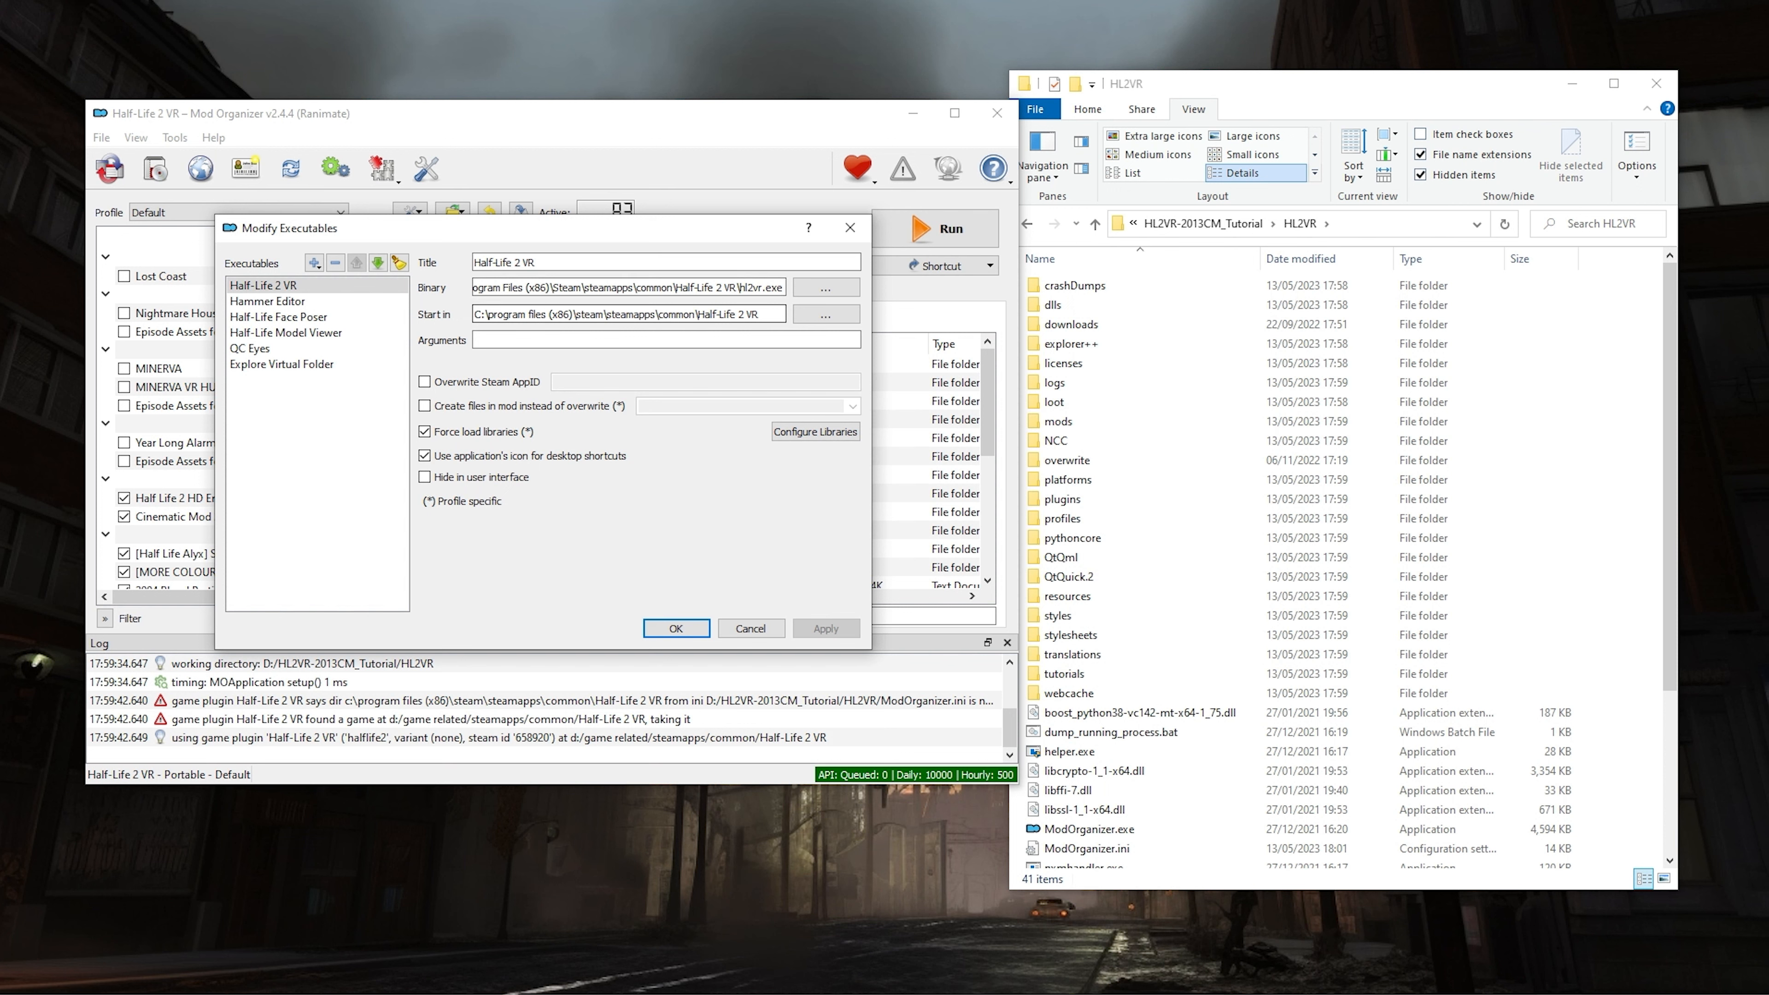
pyautogui.moveTo(697, 287); pyautogui.dragTo(581, 287)
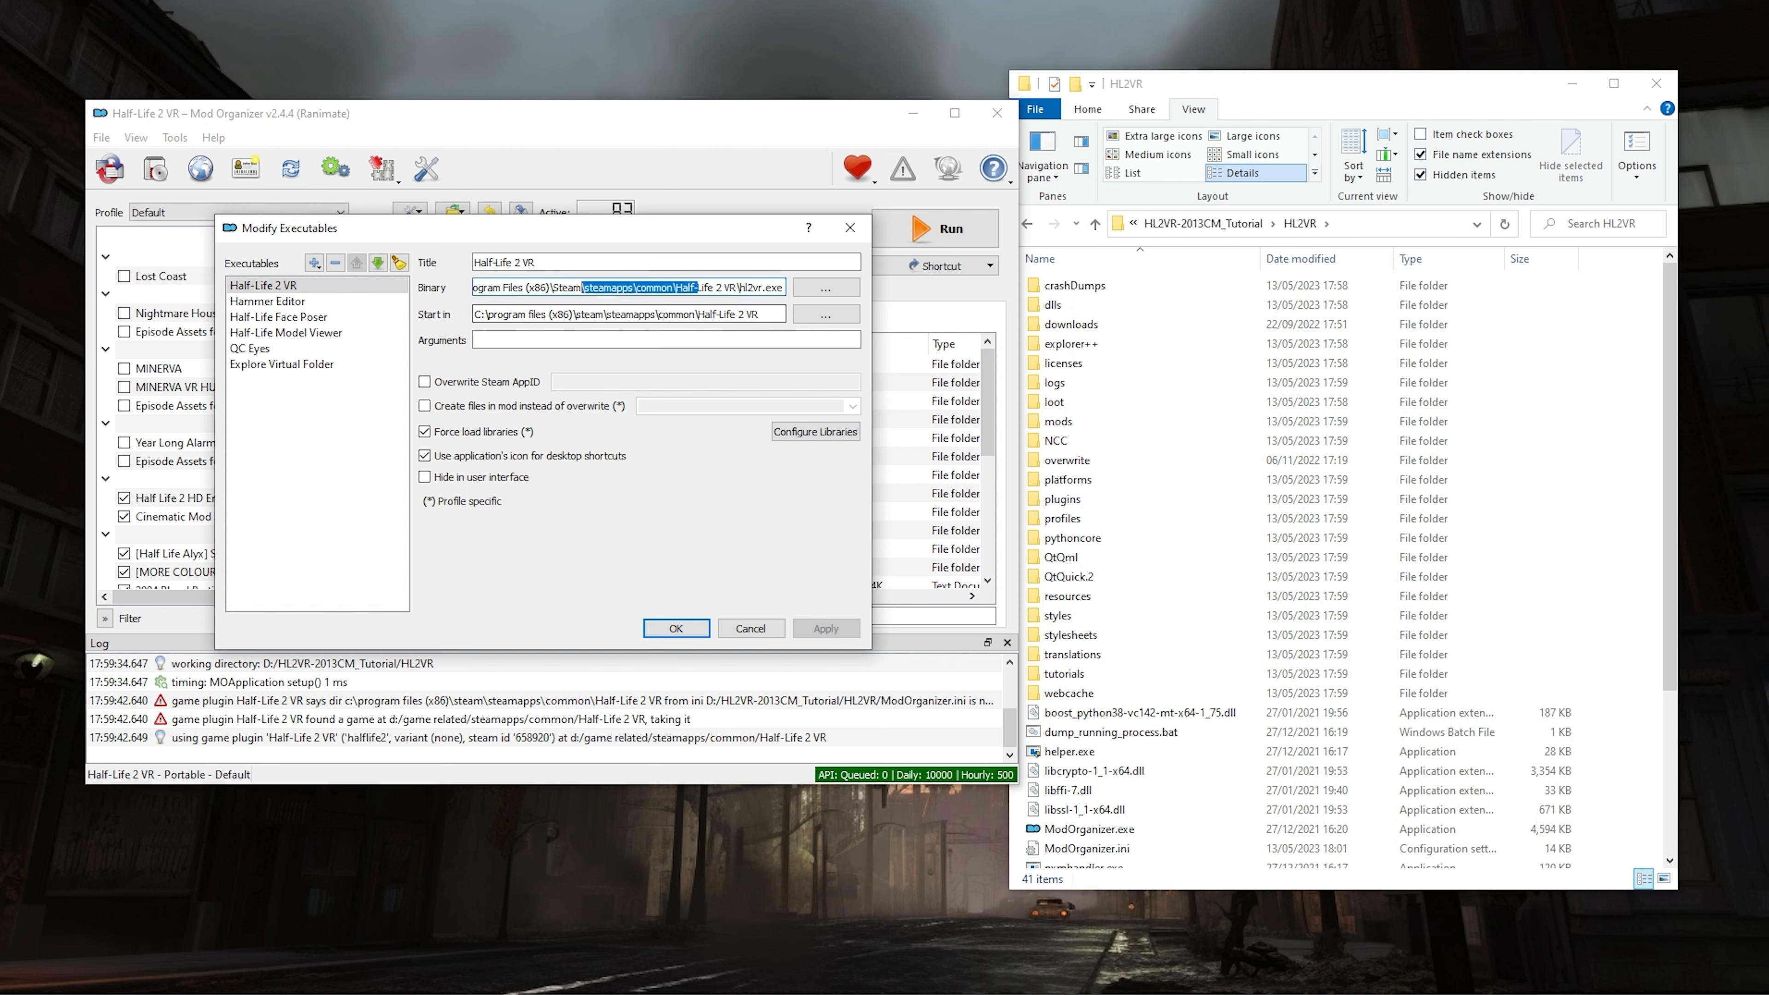
pyautogui.click(690, 314)
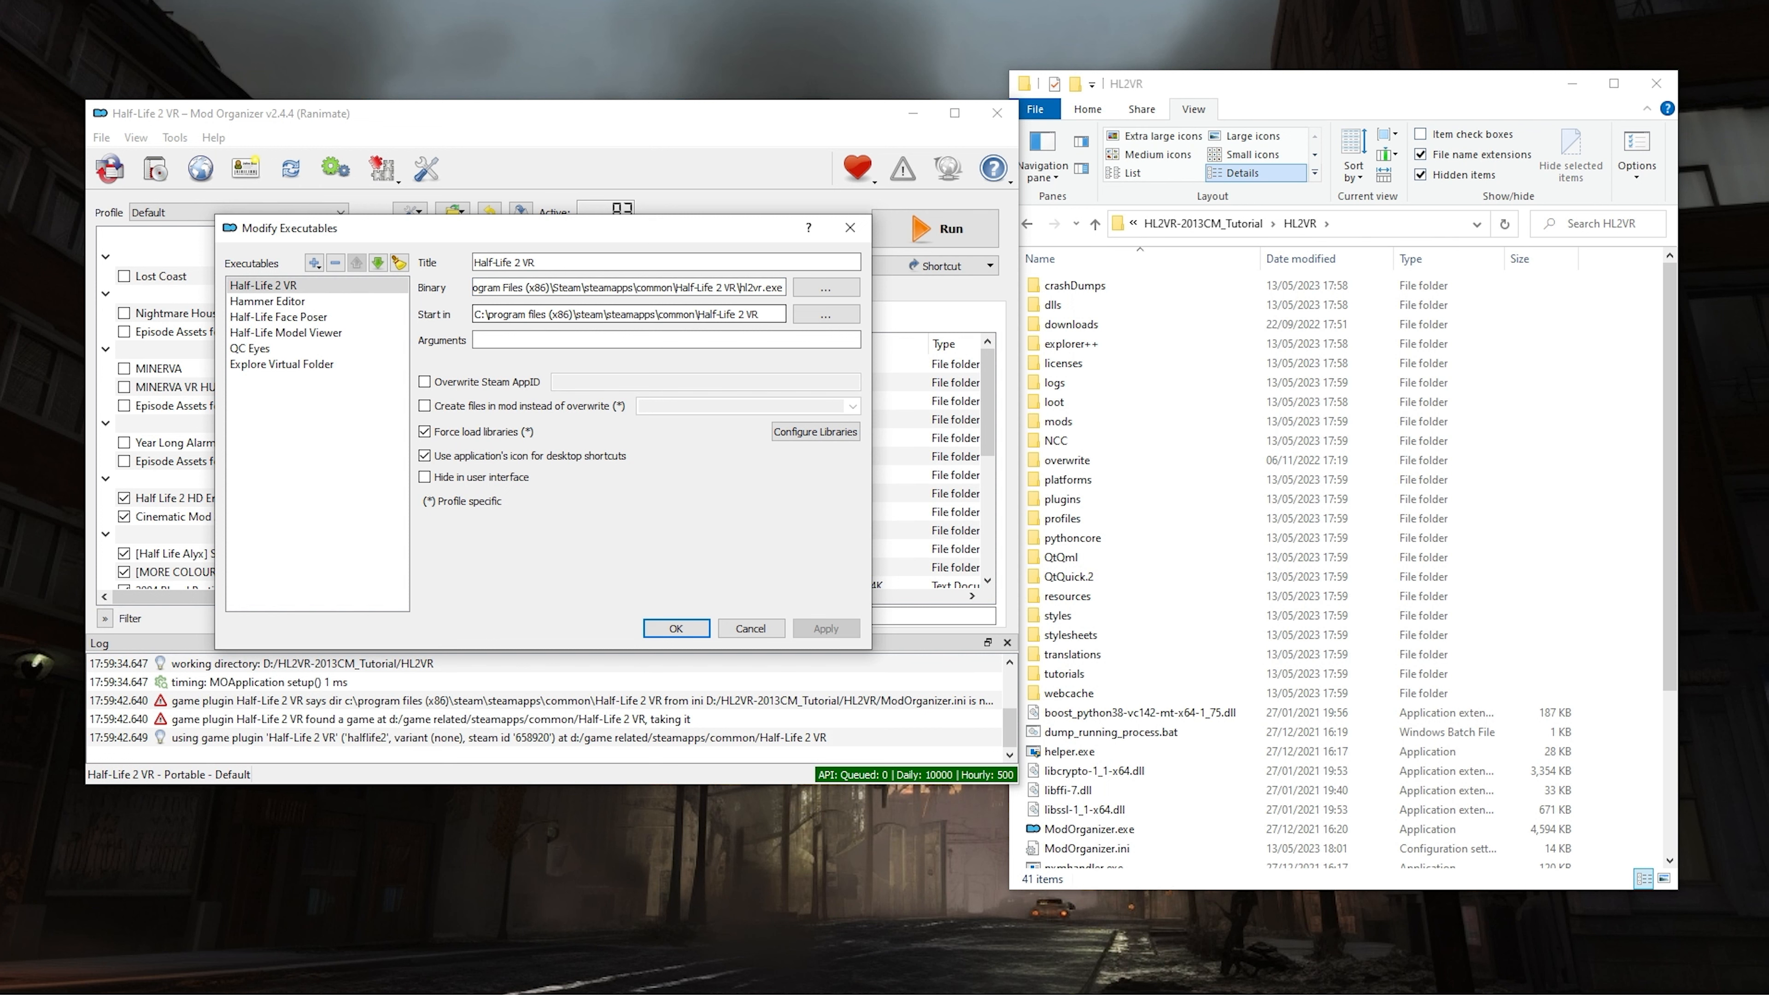
pyautogui.moveTo(669, 314); pyautogui.dragTo(676, 314)
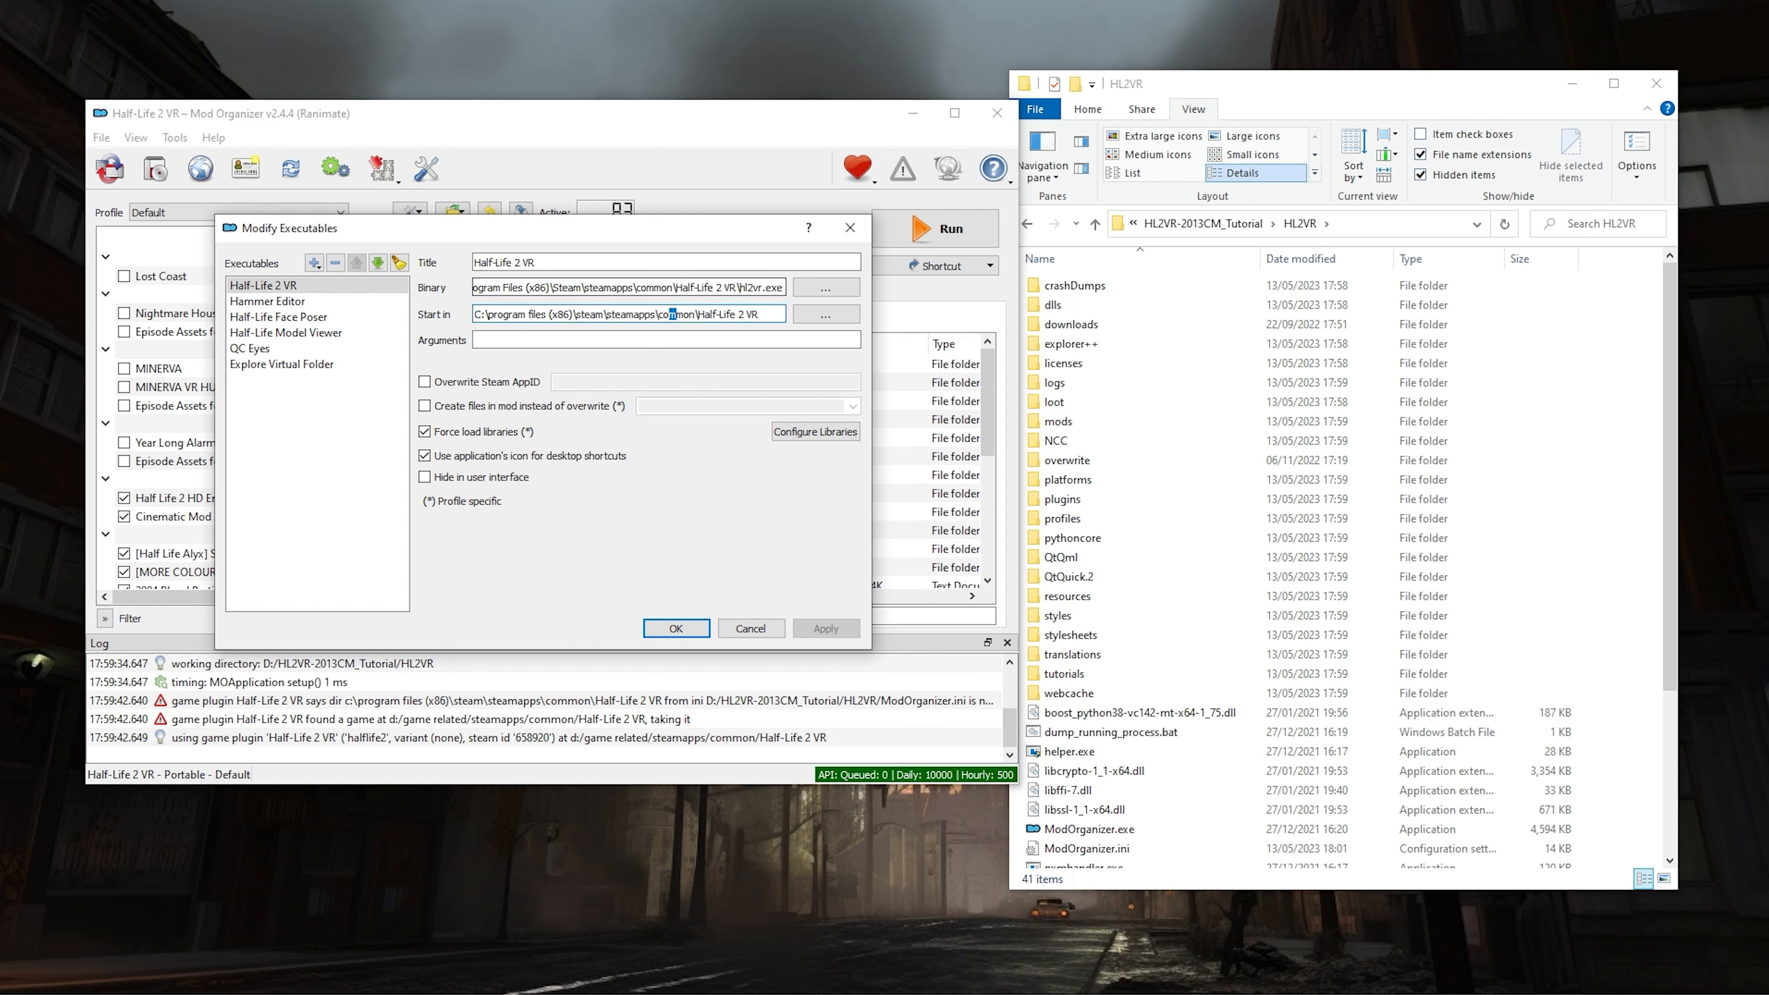
pyautogui.click(676, 627)
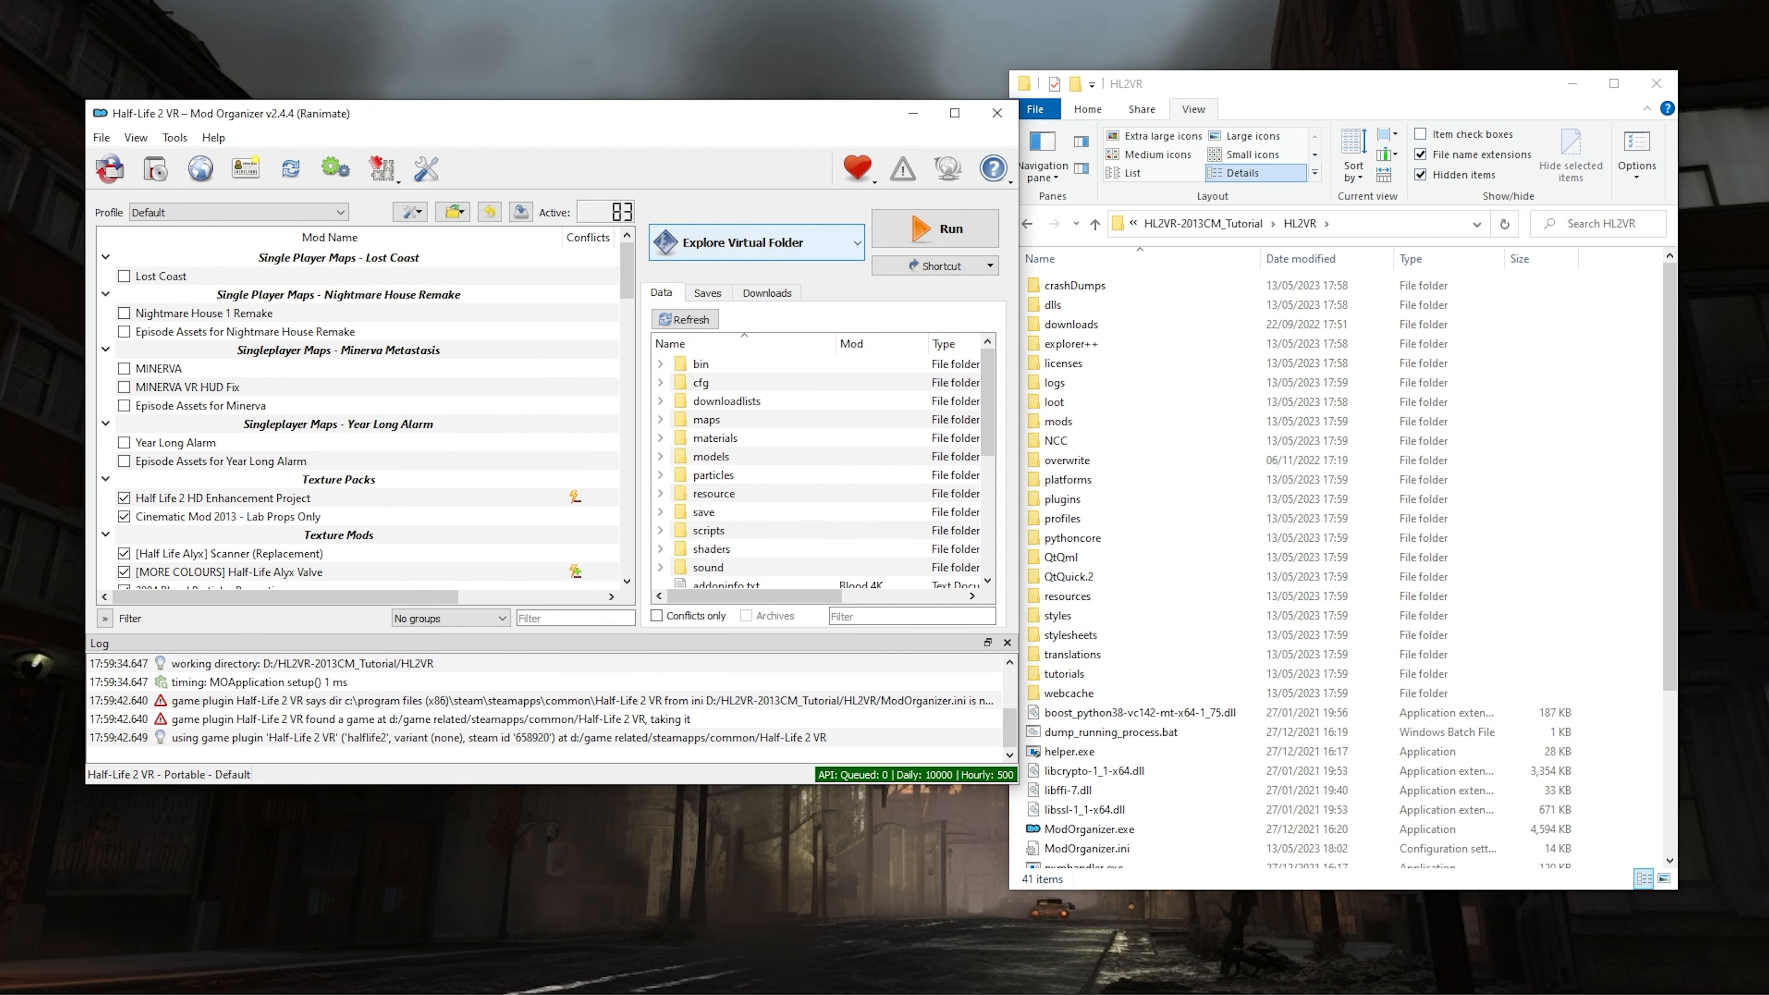
pyautogui.click(808, 243)
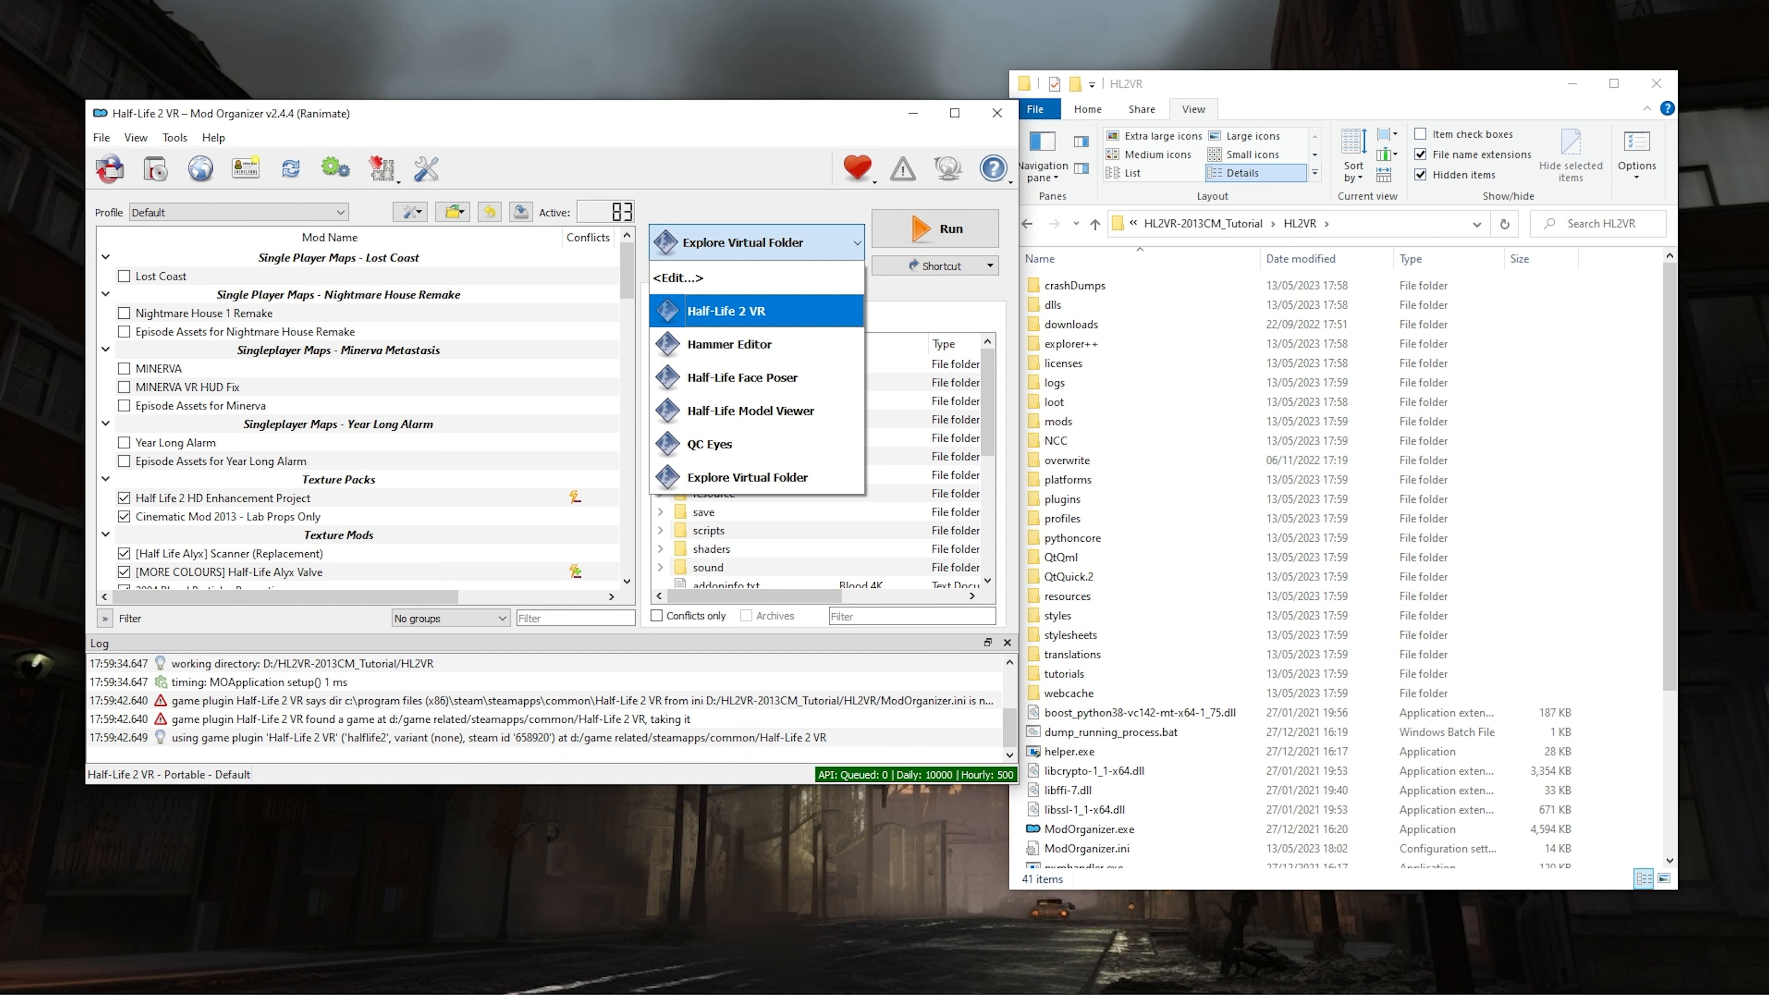
pyautogui.click(727, 311)
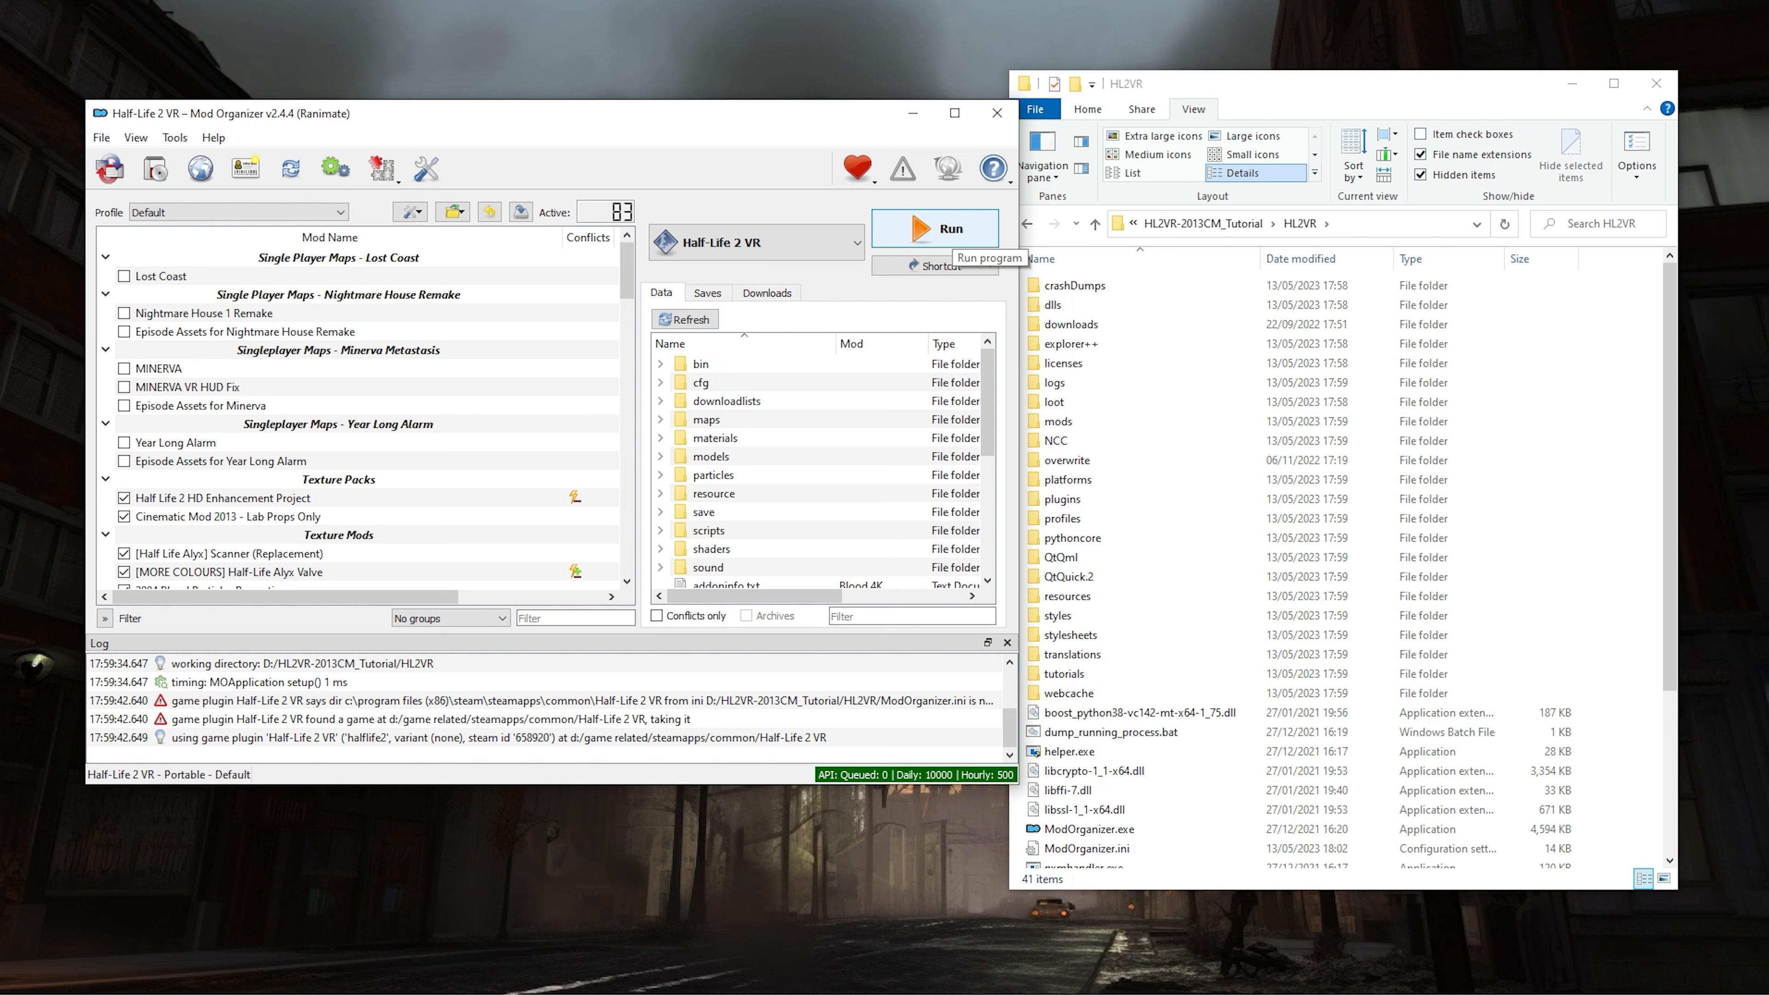
# Step: Disable the No Bloom mod under Configuration Files in the mod list
pyautogui.moveTo(627, 271)
pyautogui.mouseDown()
pyautogui.moveTo(627, 546)
pyautogui.moveTo(627, 269)
pyautogui.mouseUp()
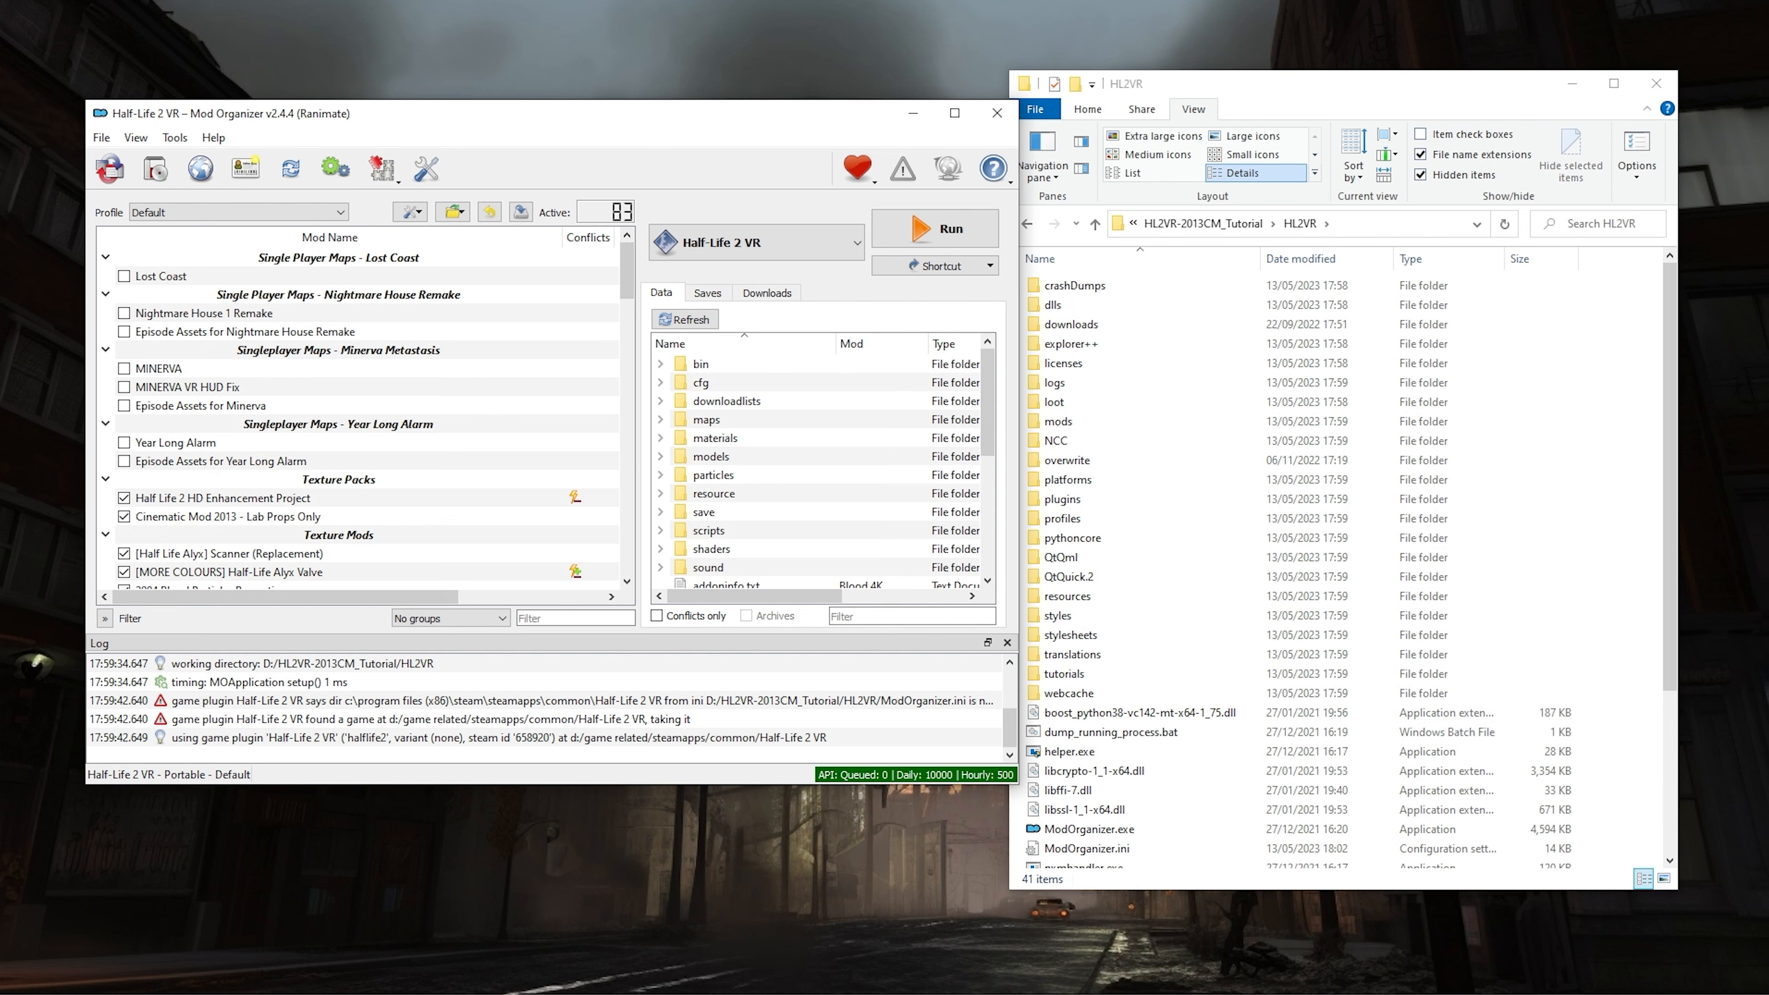
pyautogui.moveTo(627, 271); pyautogui.dragTo(627, 547)
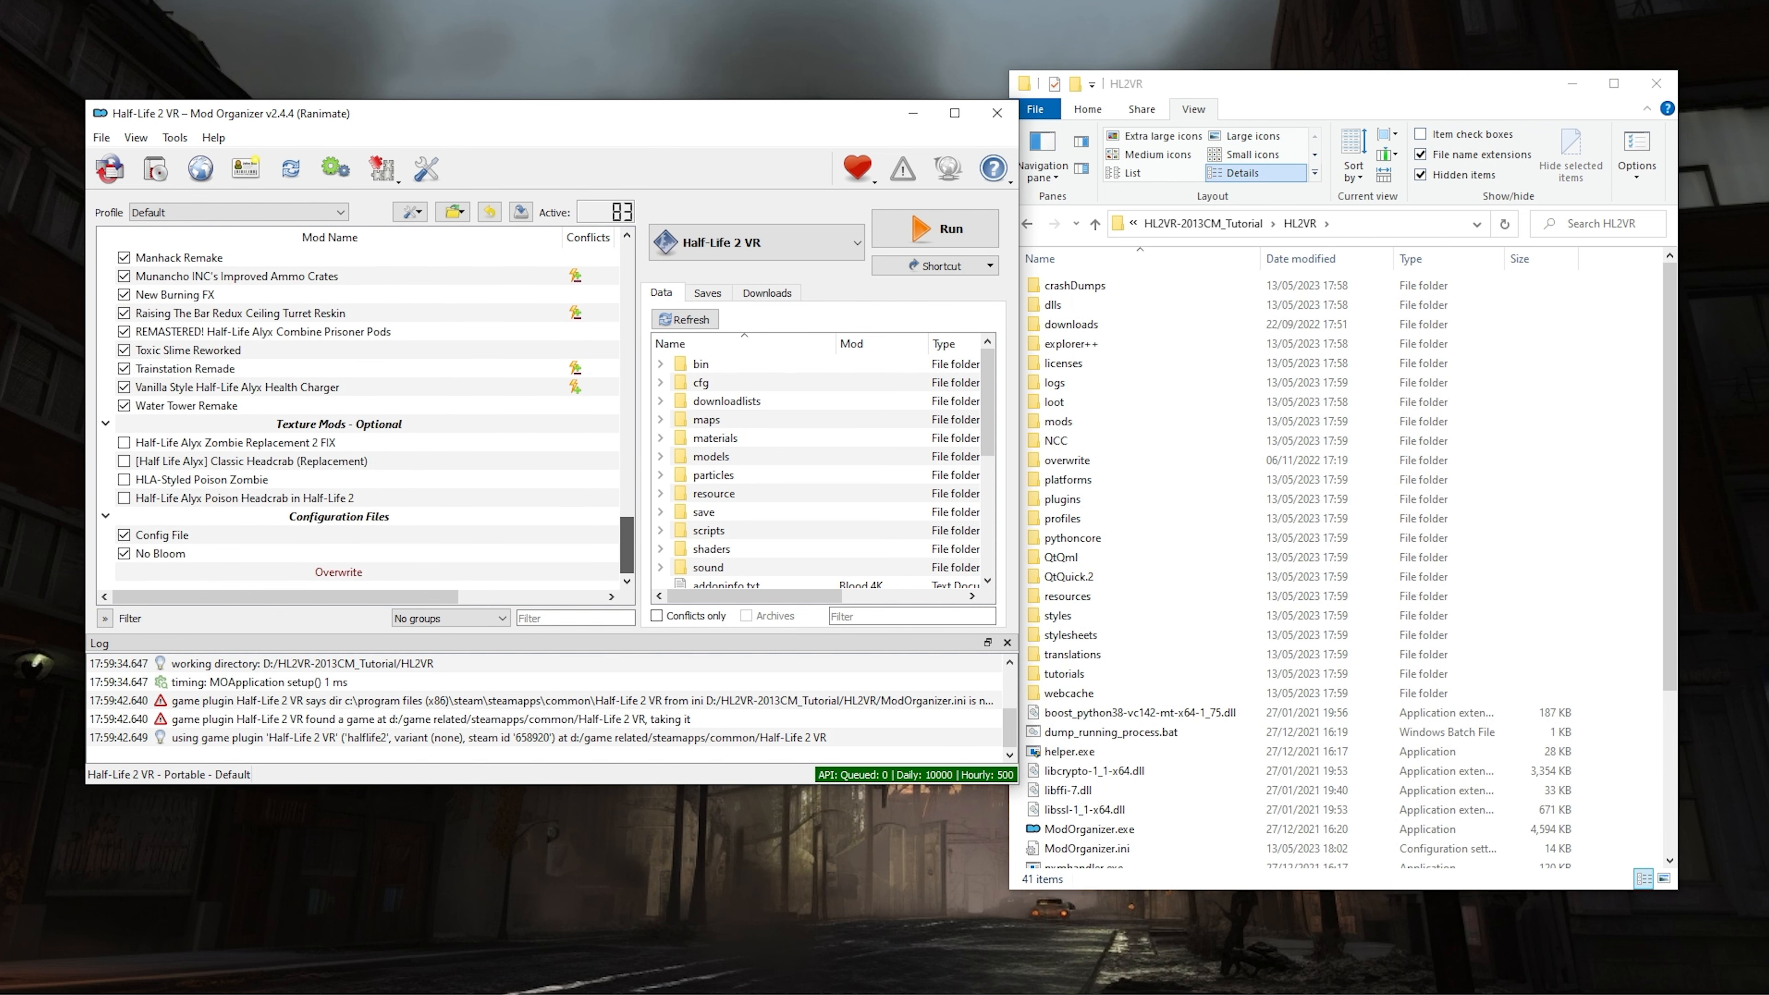
pyautogui.click(124, 554)
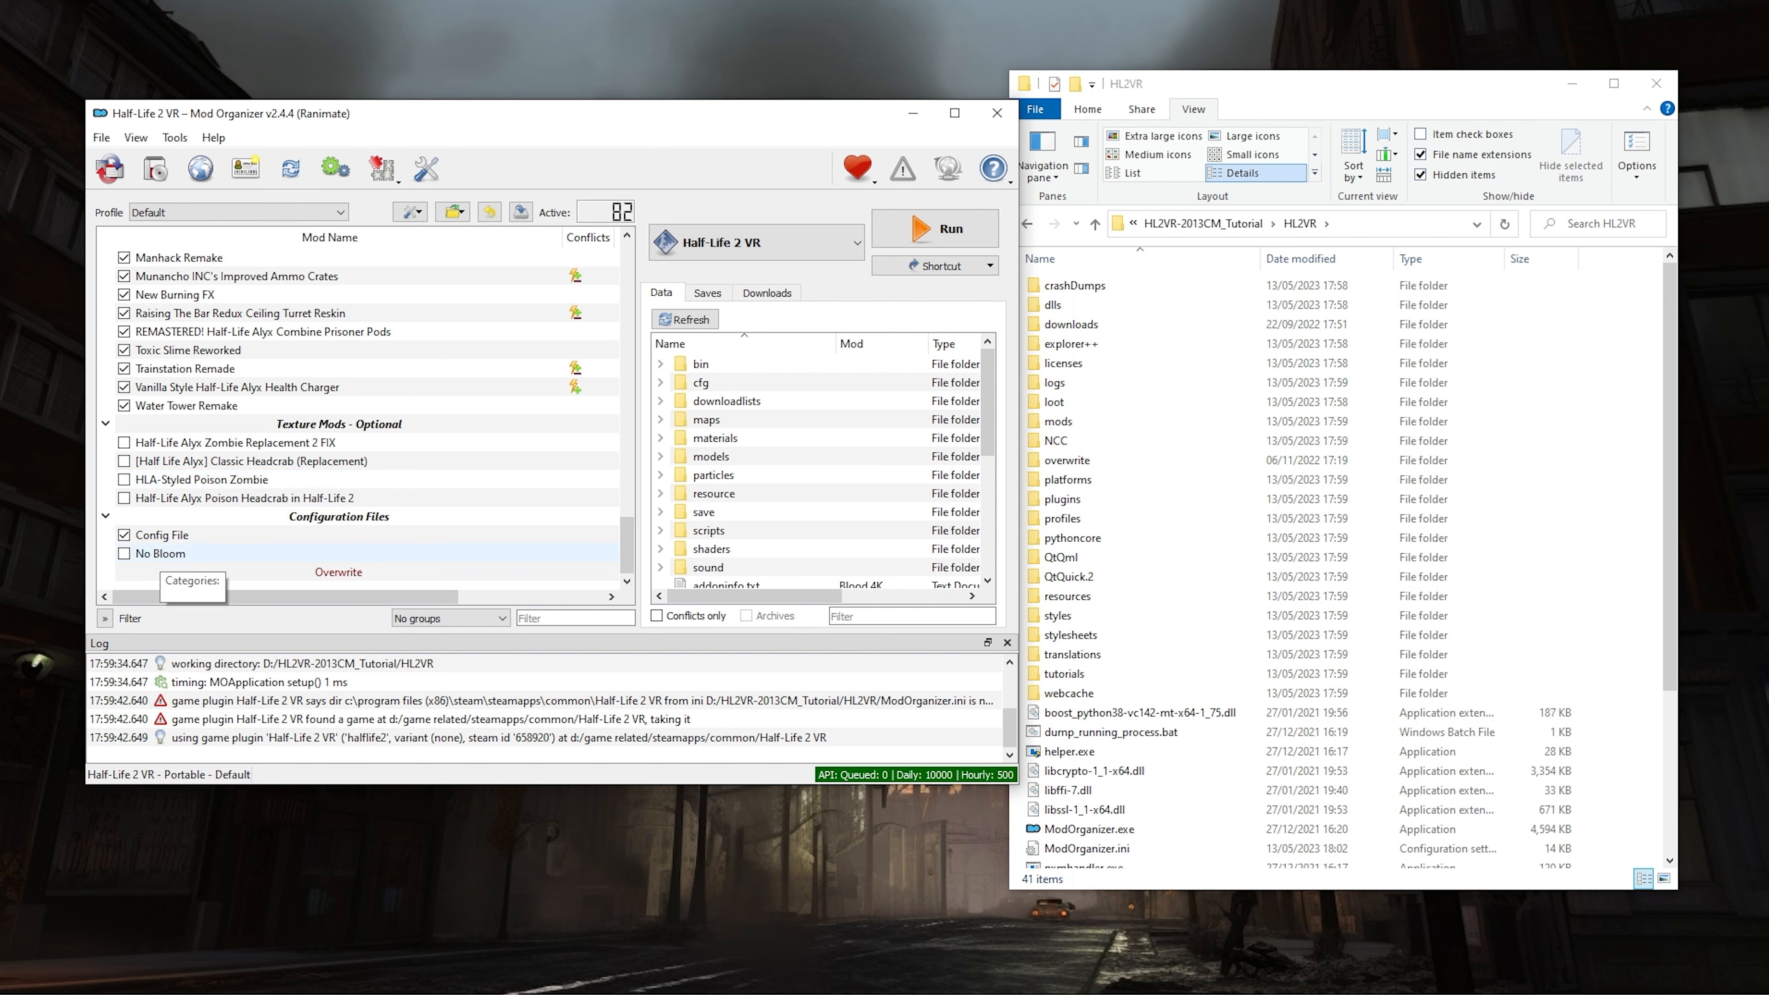
pyautogui.click(163, 554)
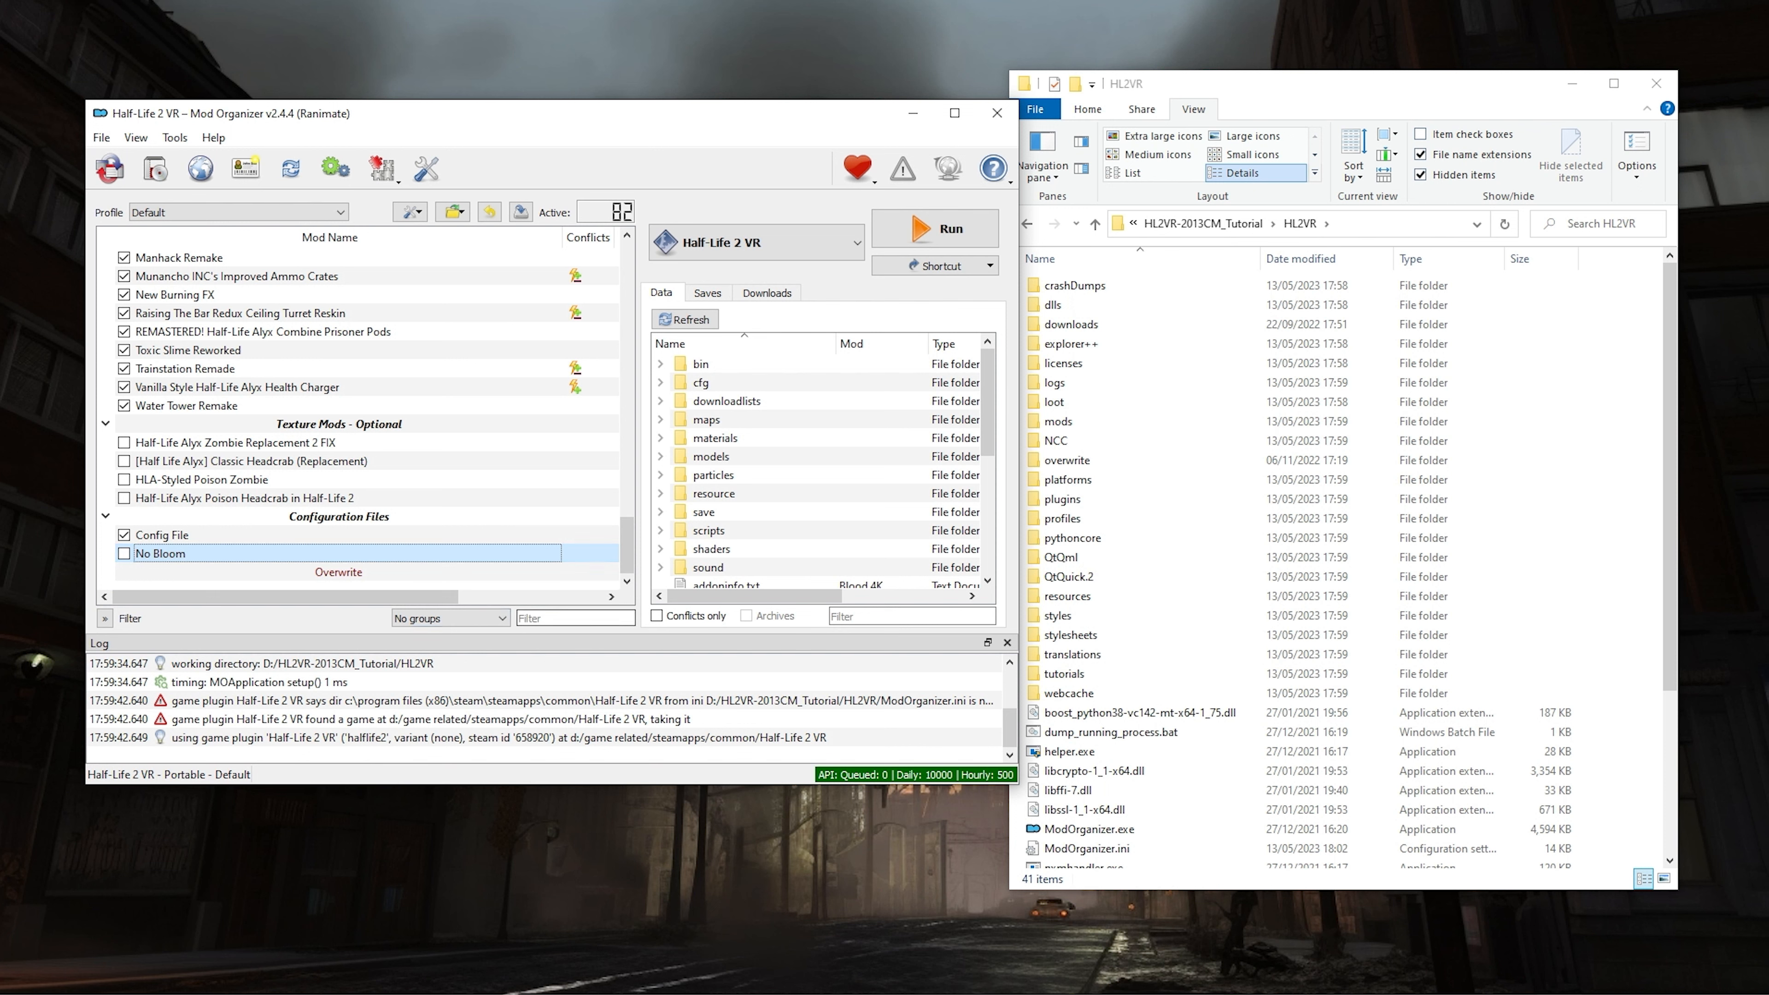
pyautogui.click(576, 618)
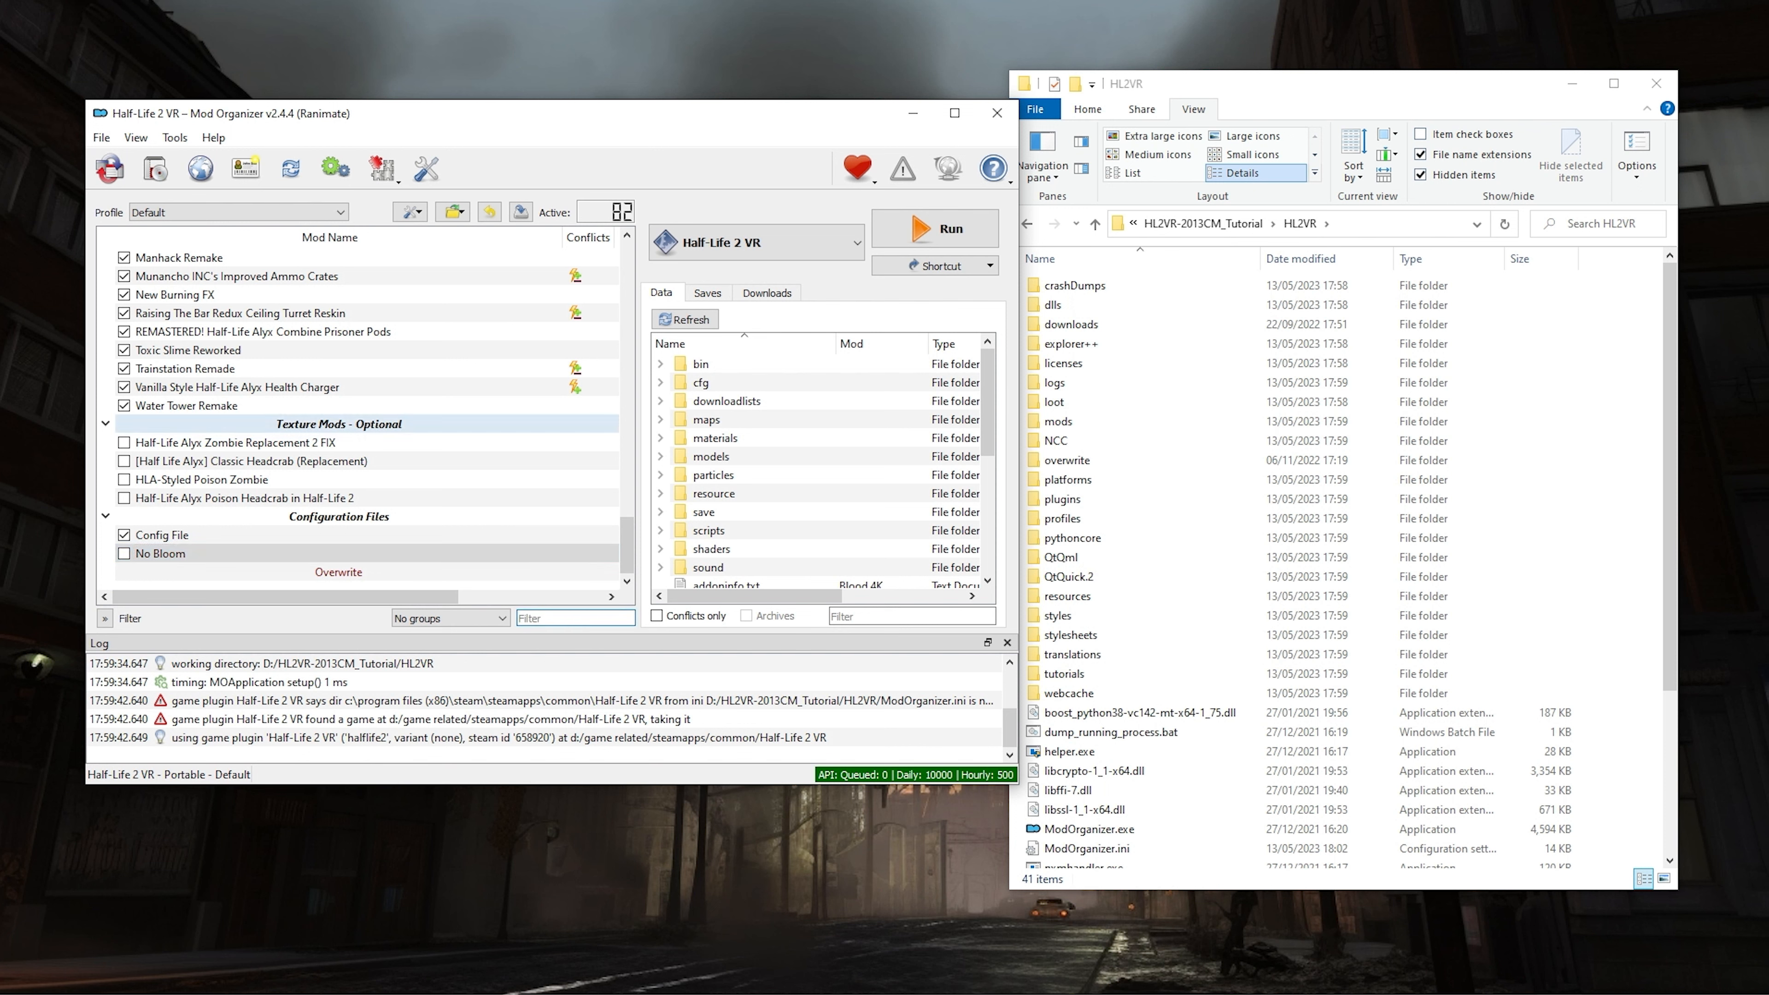
pyautogui.click(229, 553)
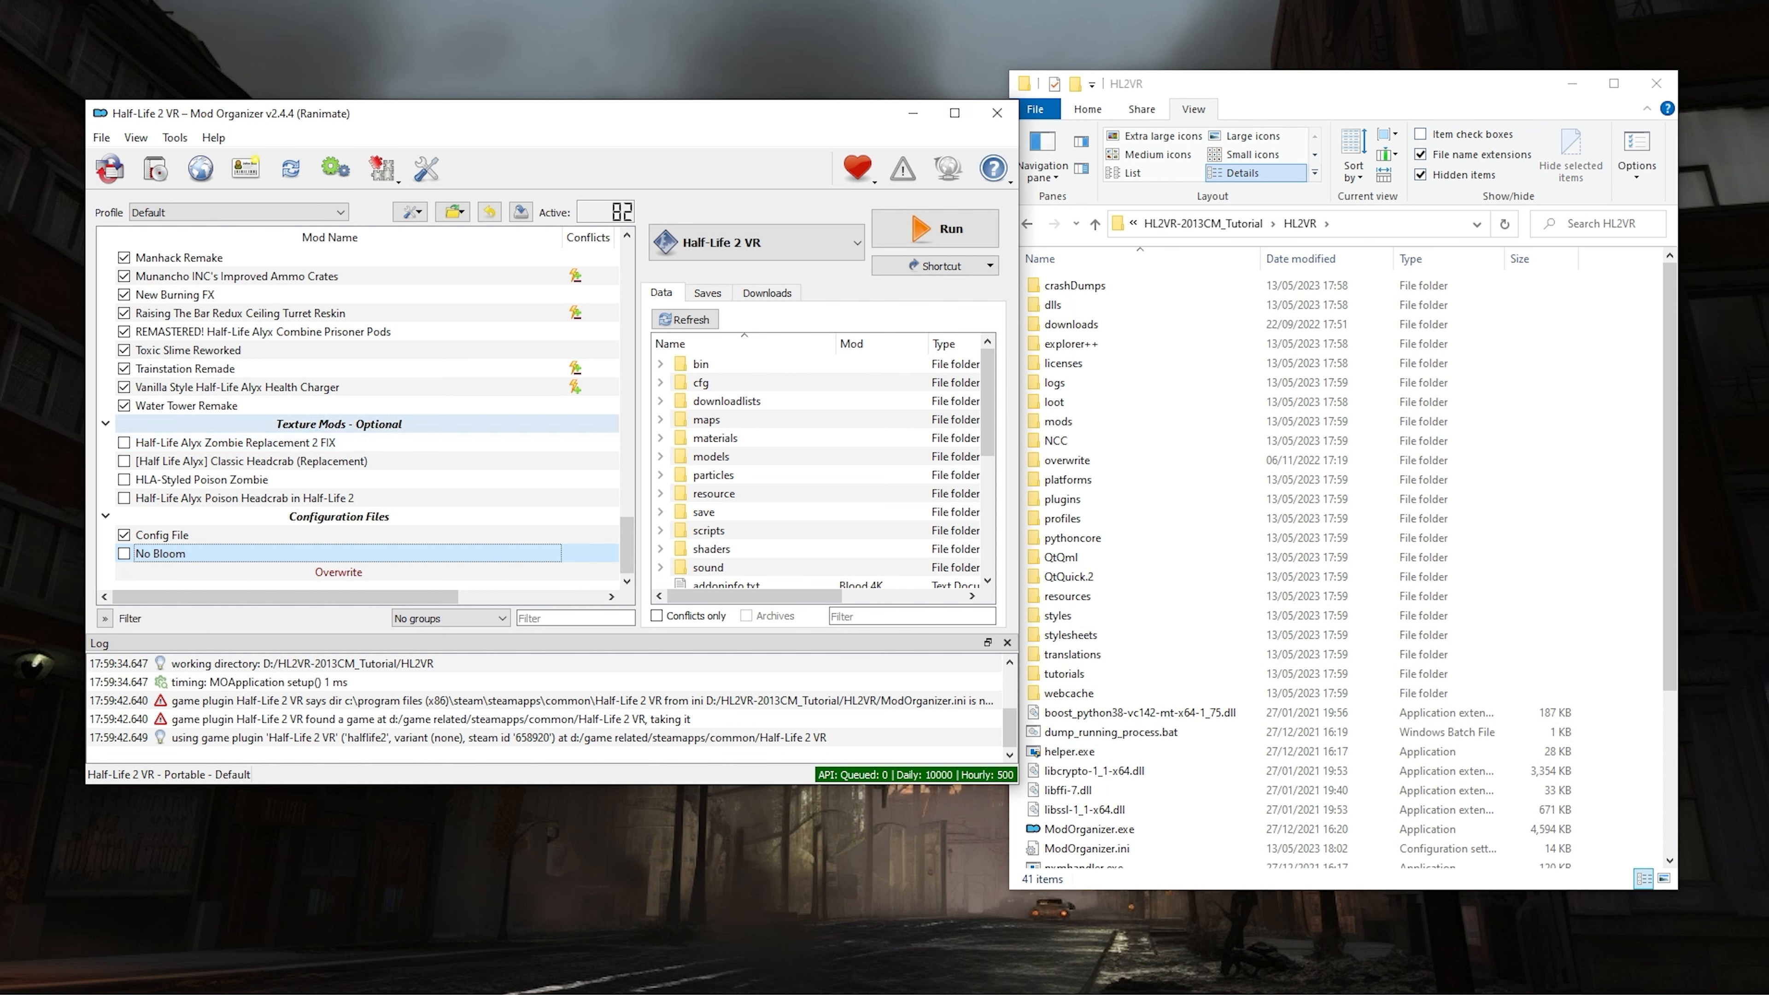
# Step: Enable all four mods under Texture Mods - Optional: the Alyx zombie, classic headcrab, HLA-styled poison zombie and poison headcrab replacements
pyautogui.click(339, 425)
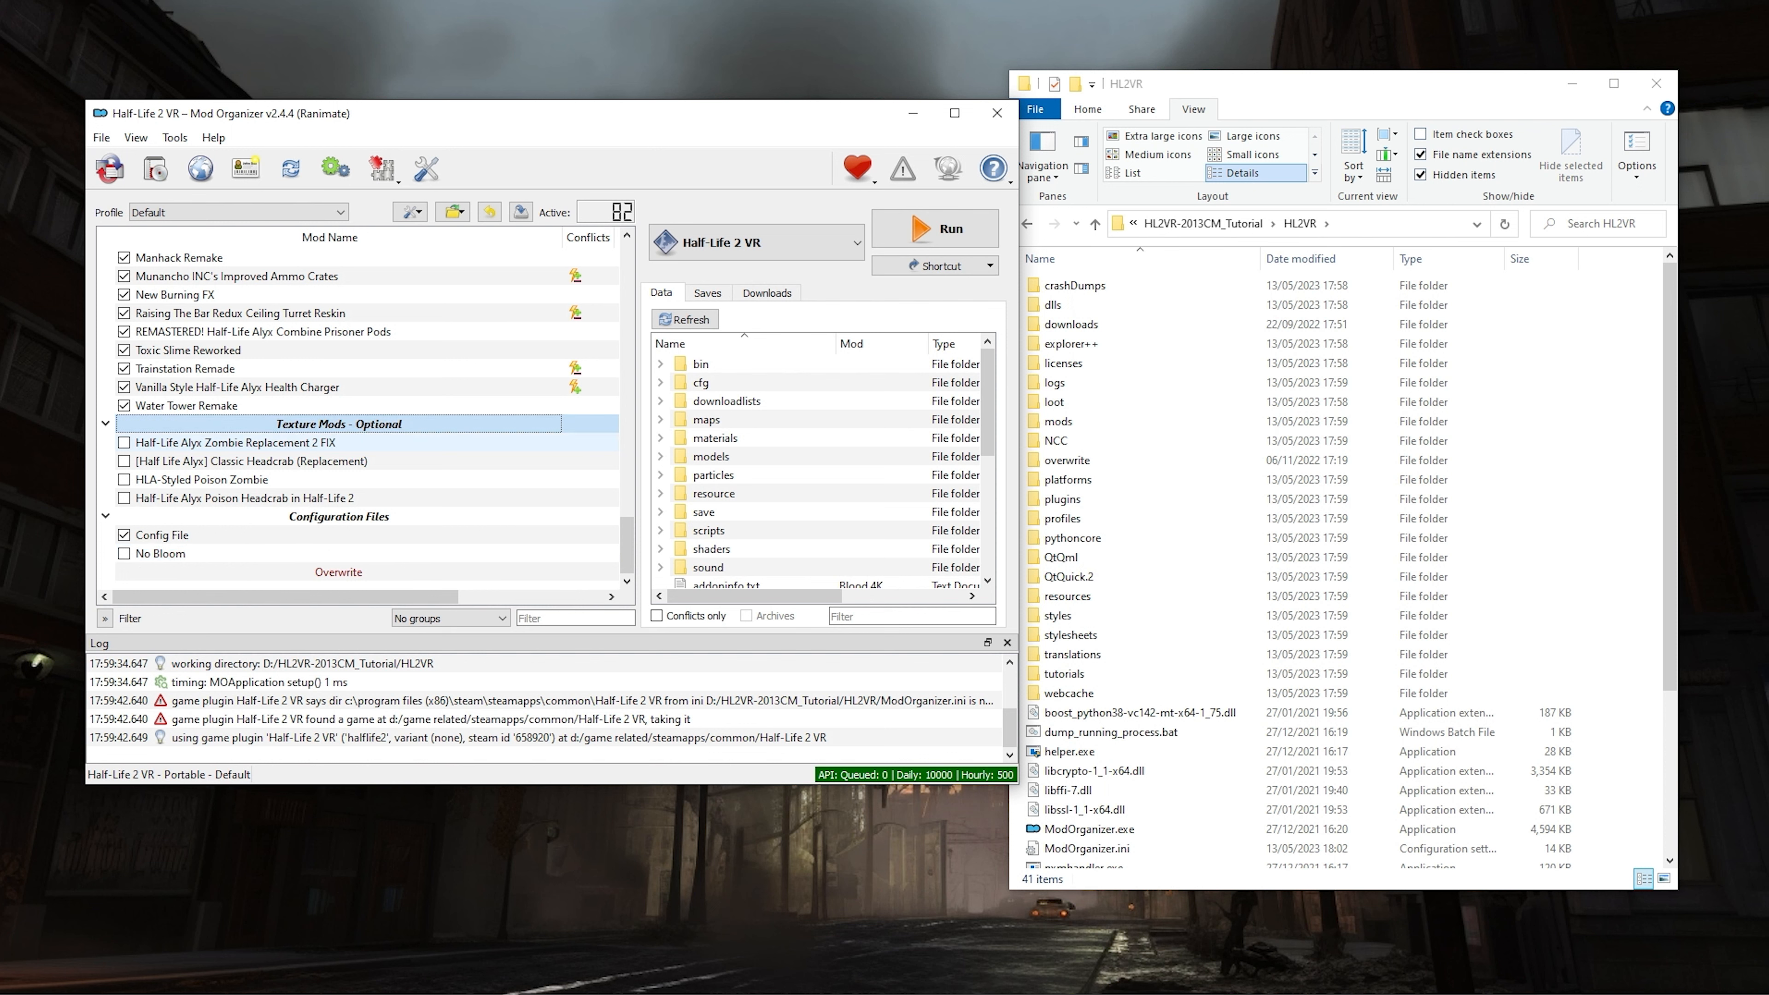
pyautogui.click(124, 443)
pyautogui.click(161, 461)
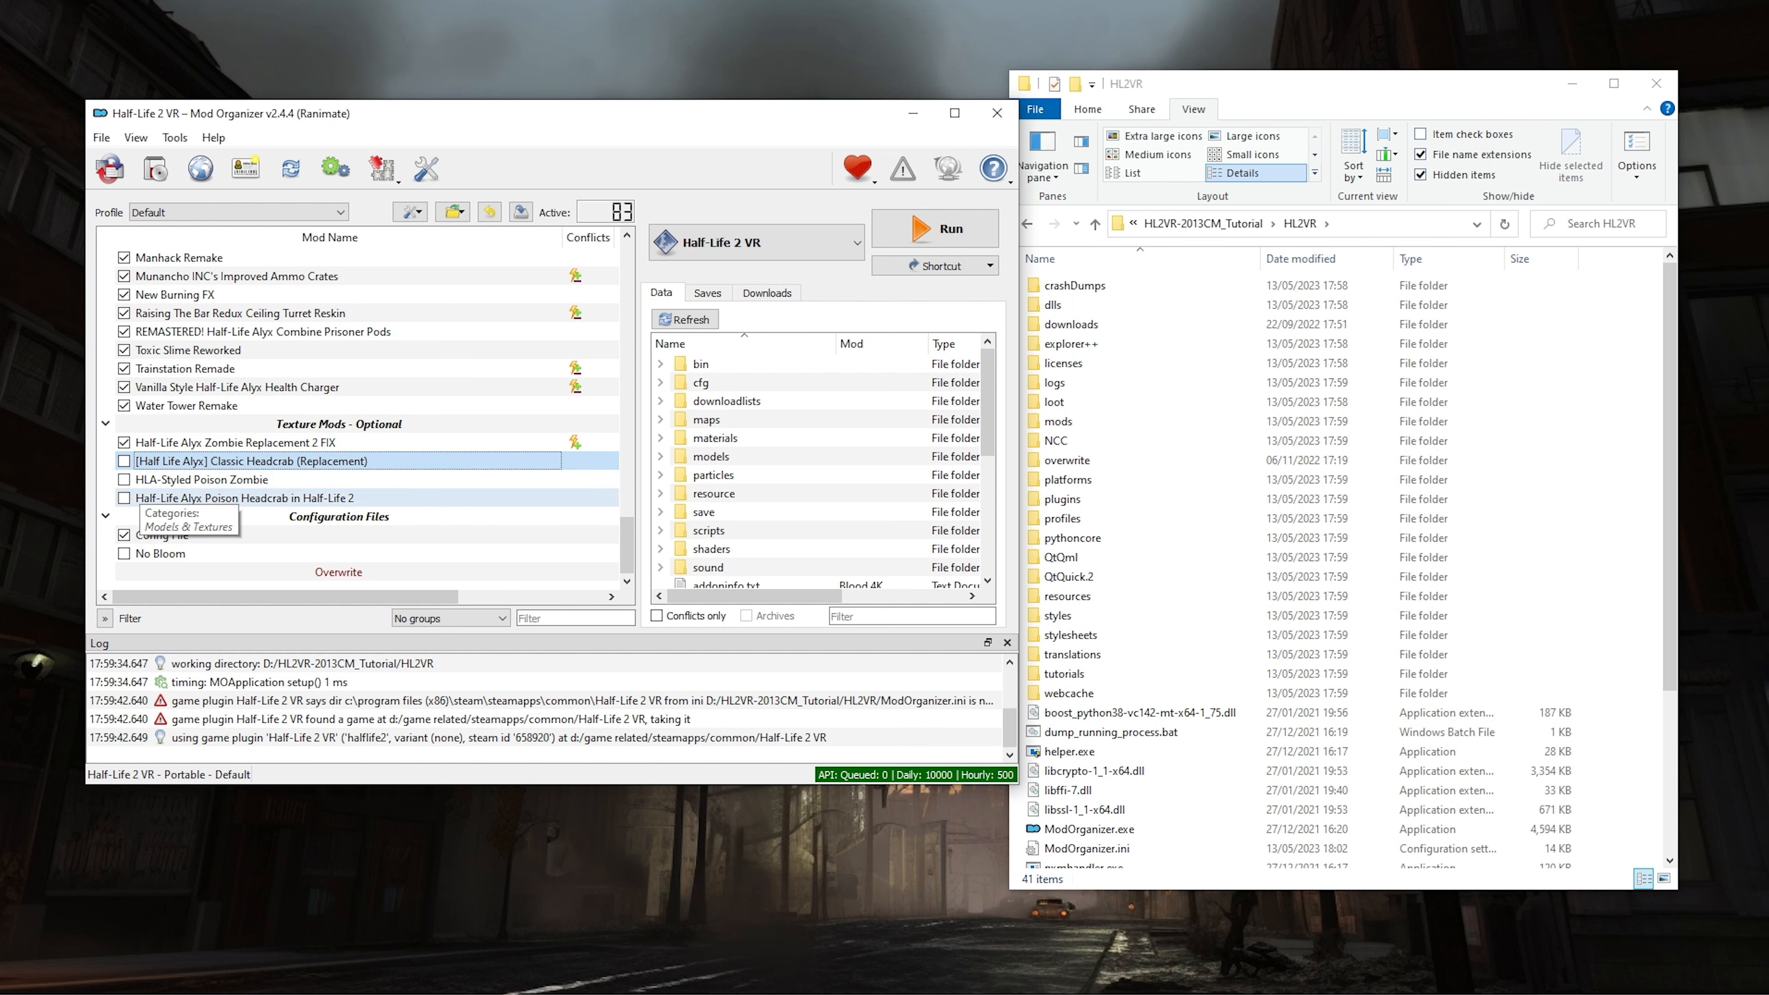
pyautogui.click(124, 480)
pyautogui.click(124, 461)
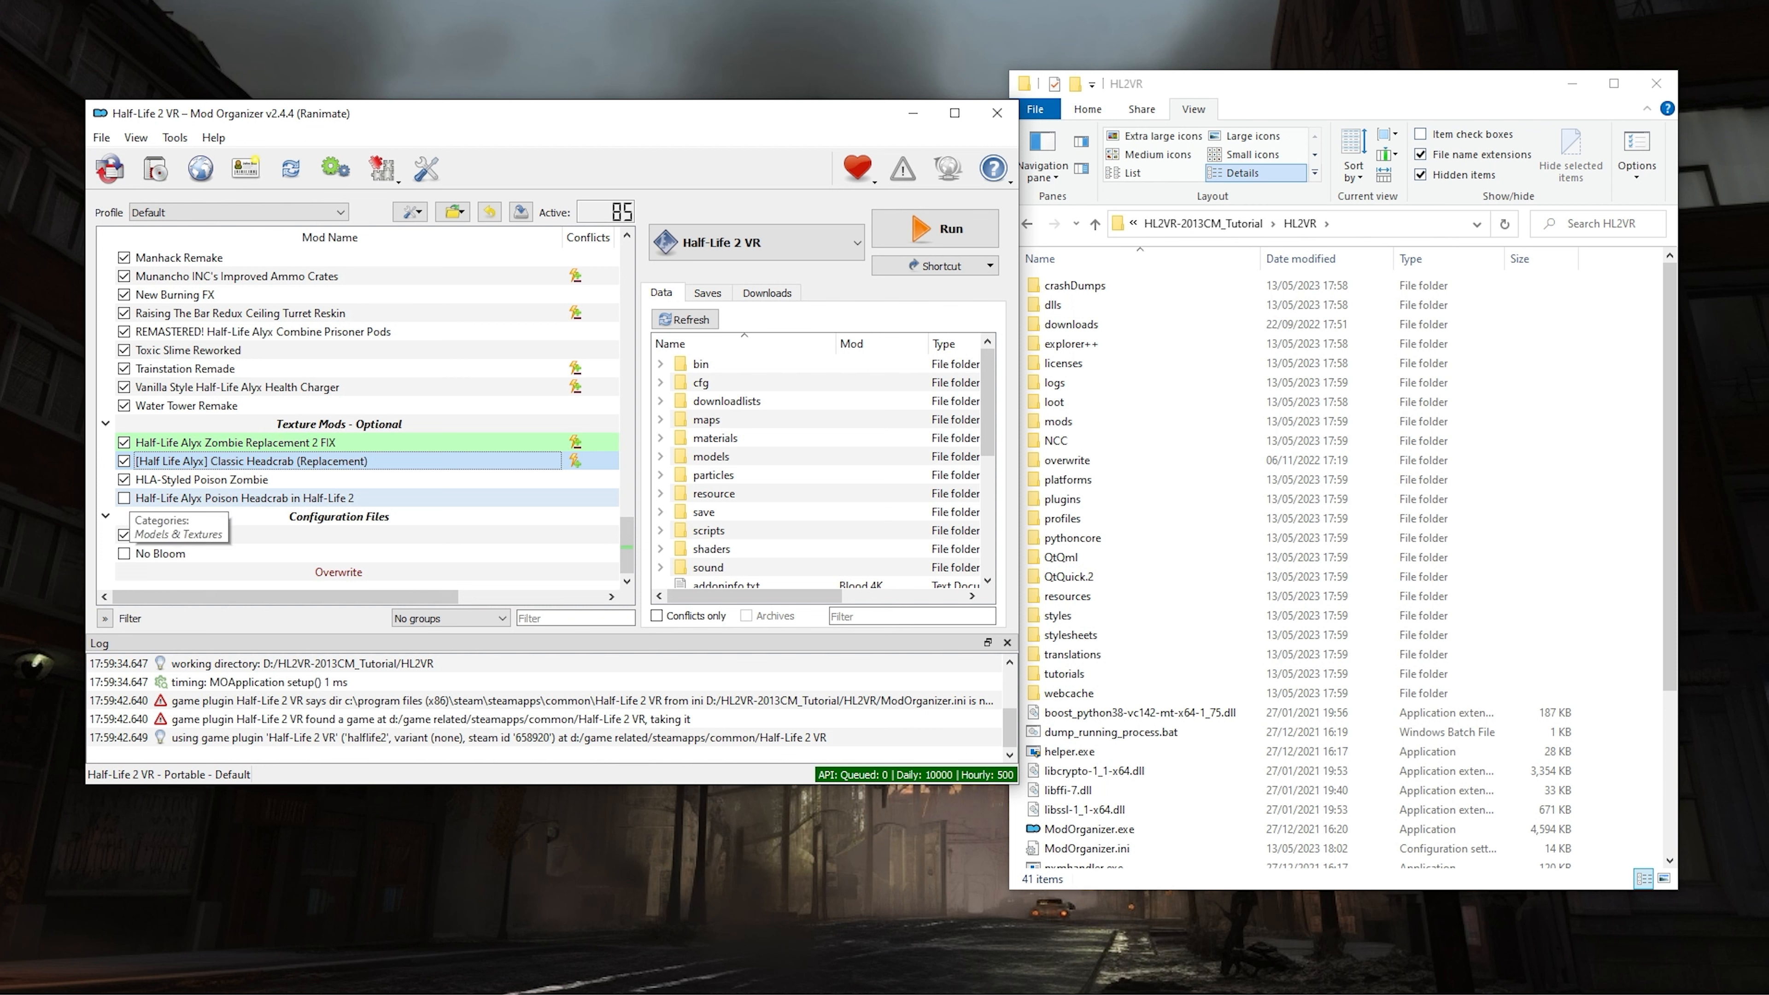
pyautogui.click(124, 498)
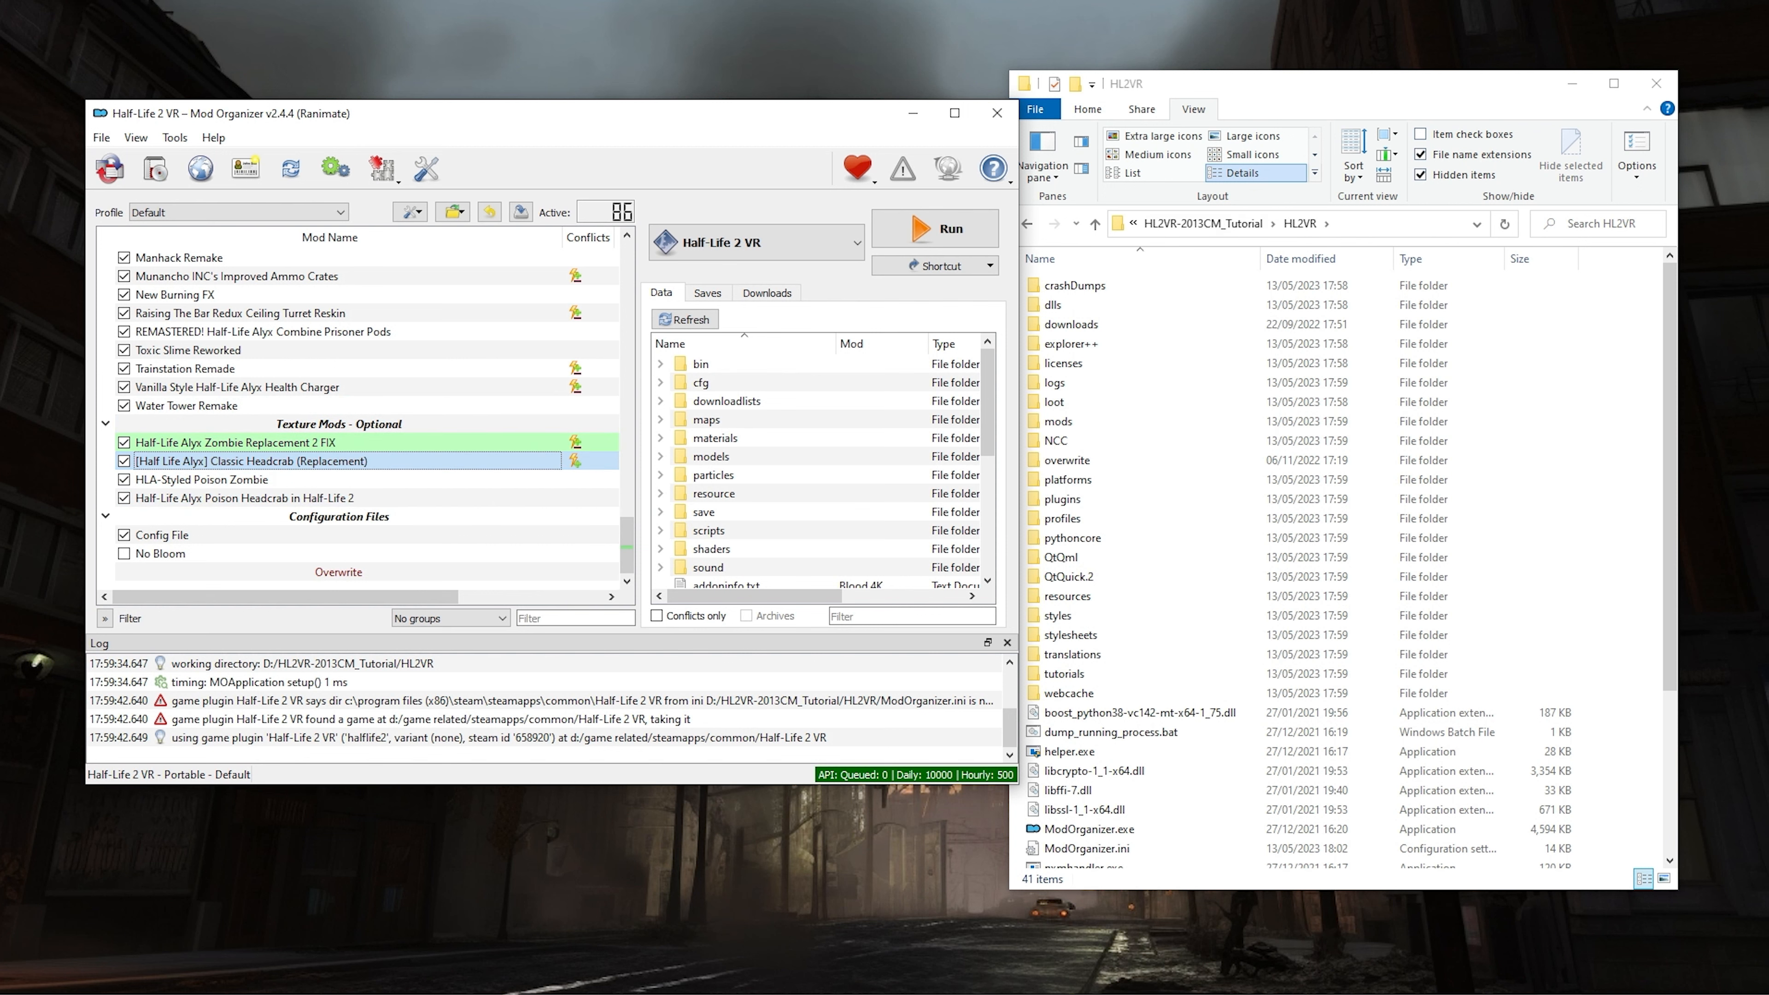
# Step: Move Cinematic Mod 2013 VR Repack.rar from the HL2VR-2013CM_Tutorial folder into the HL2VR downloads folder
pyautogui.moveTo(1383, 82); pyautogui.dragTo(1411, 93)
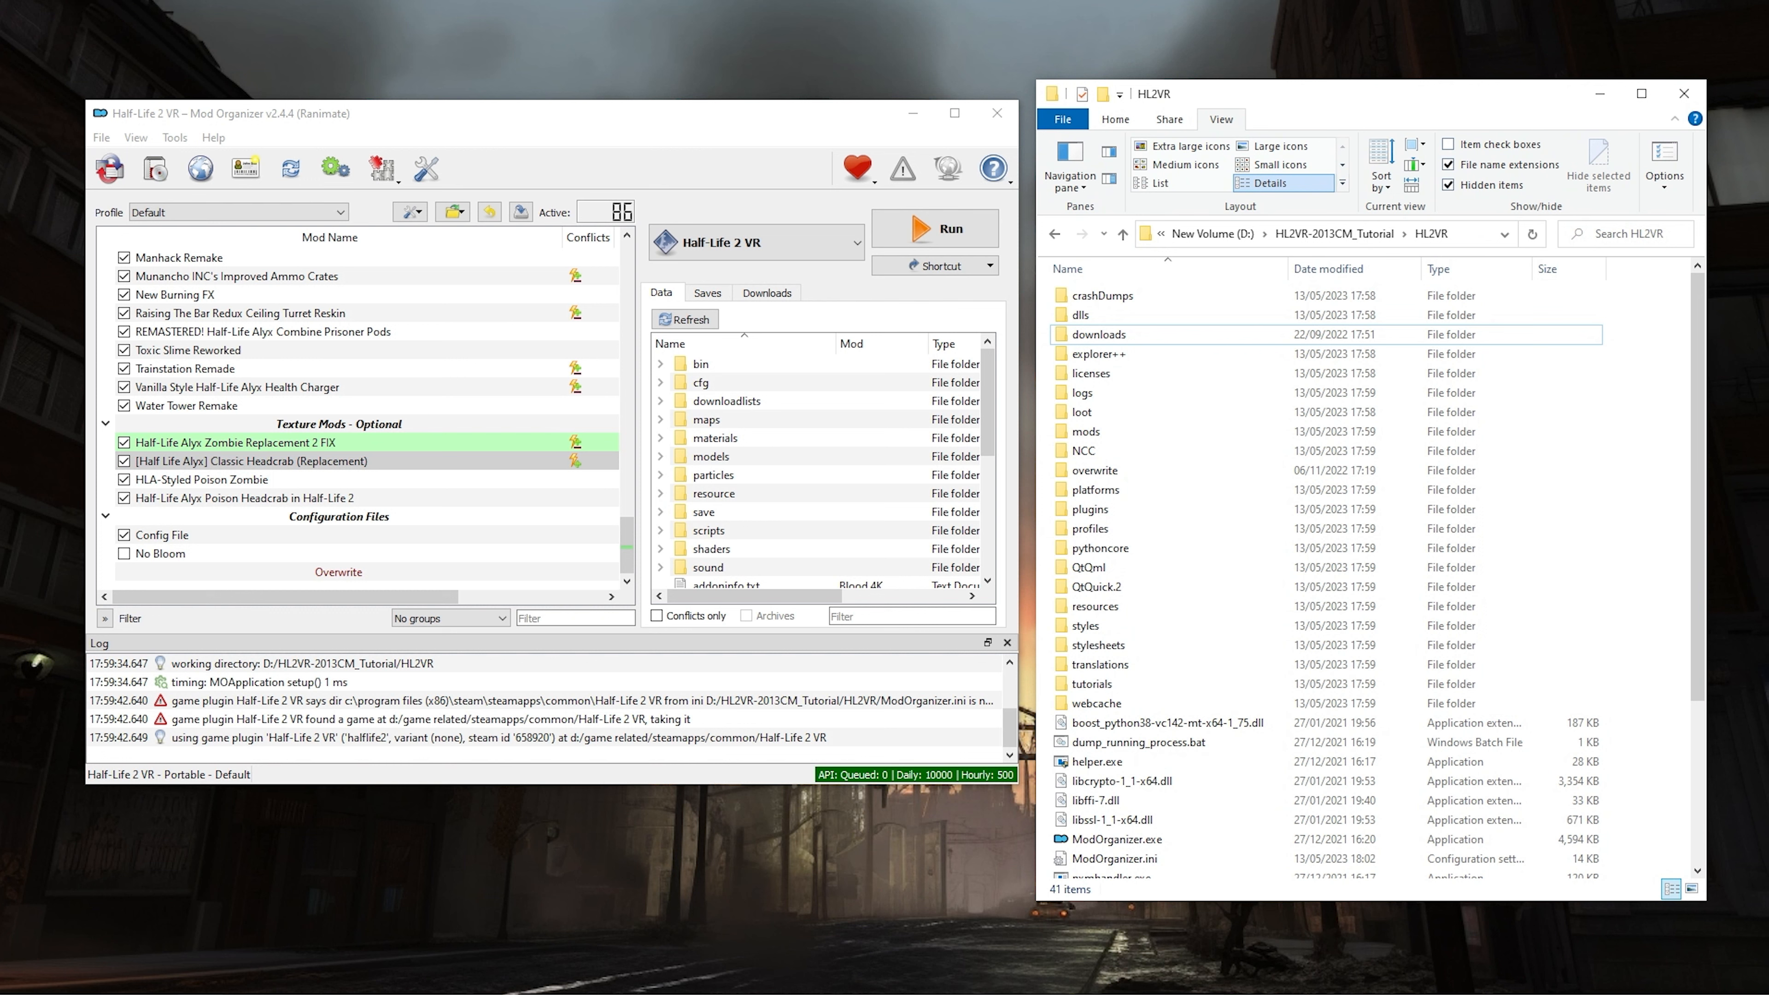
pyautogui.click(1334, 234)
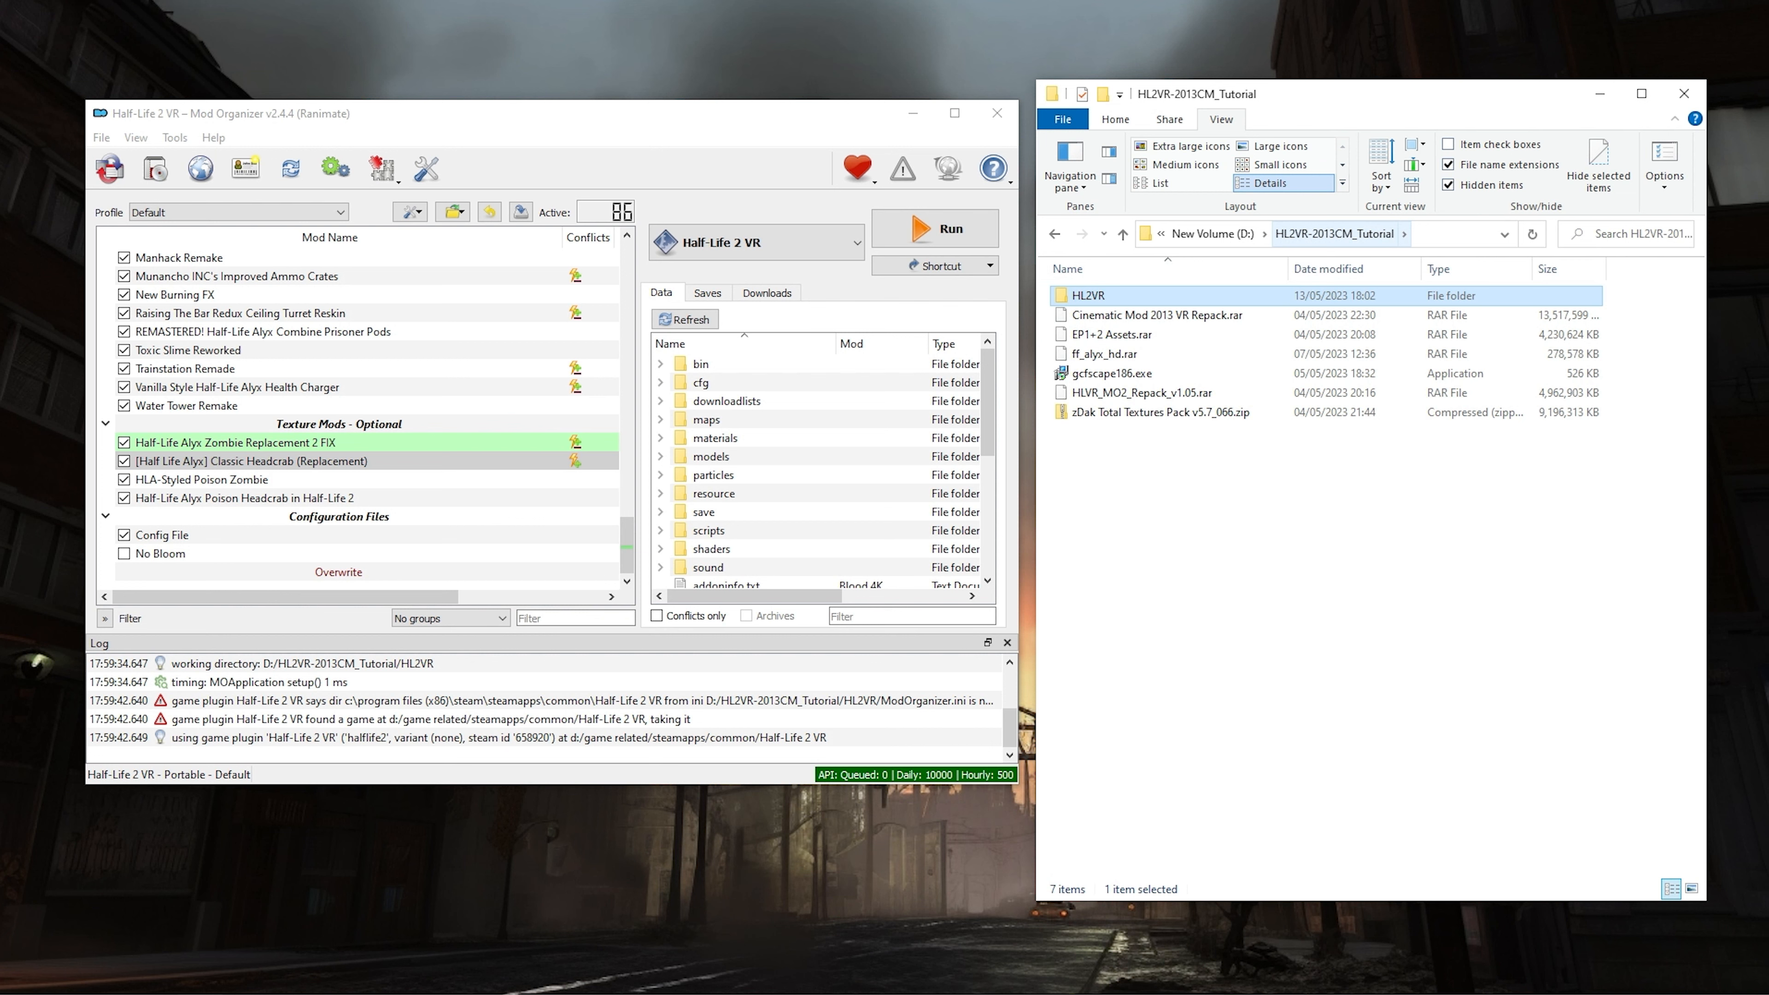
pyautogui.click(1157, 316)
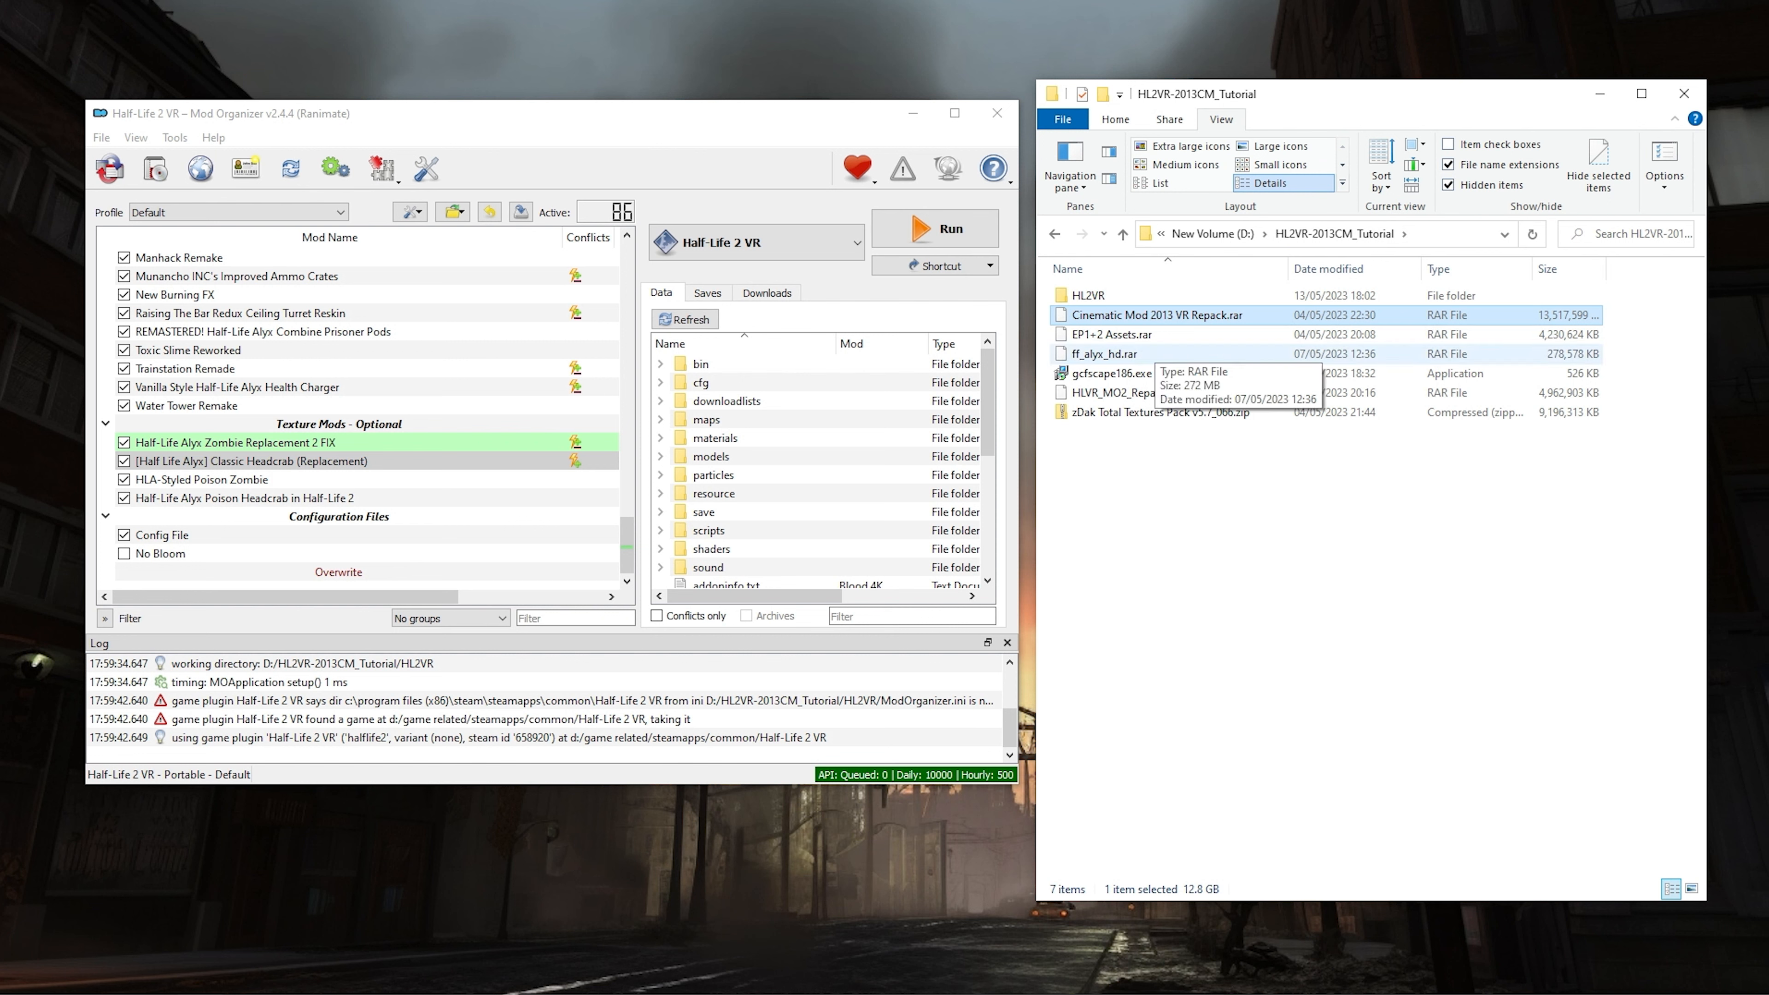
pyautogui.doubleClick(1100, 295)
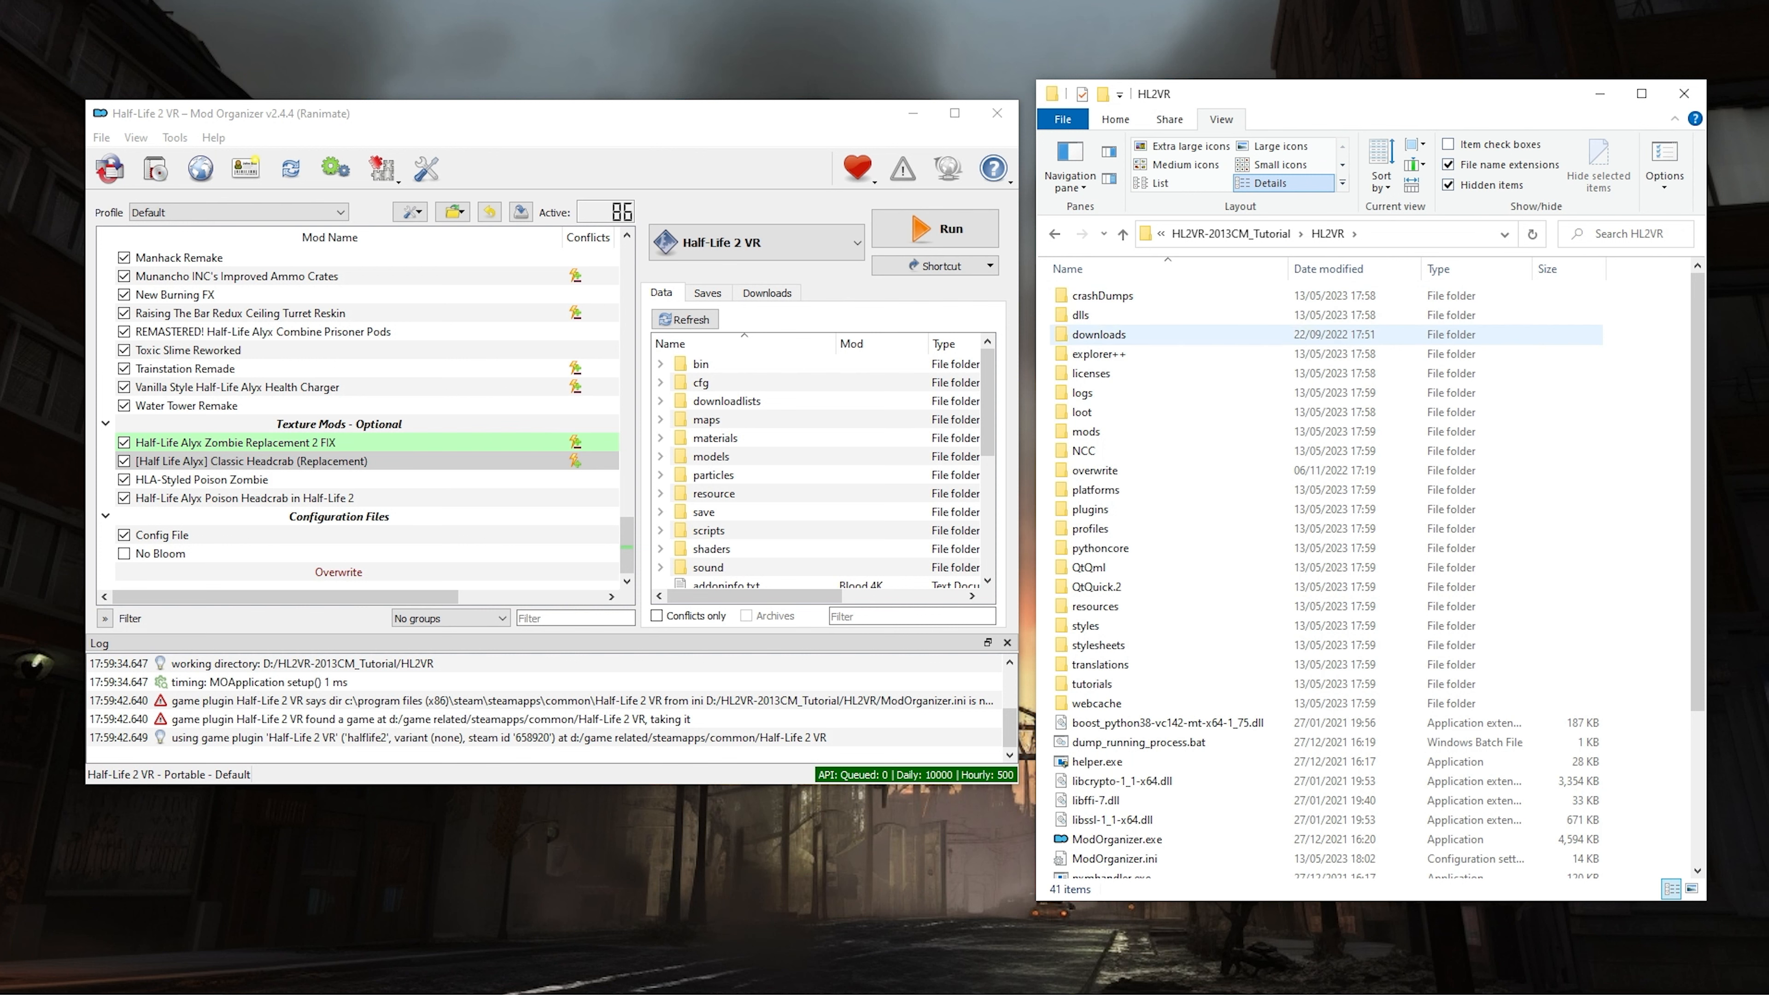
pyautogui.doubleClick(1099, 334)
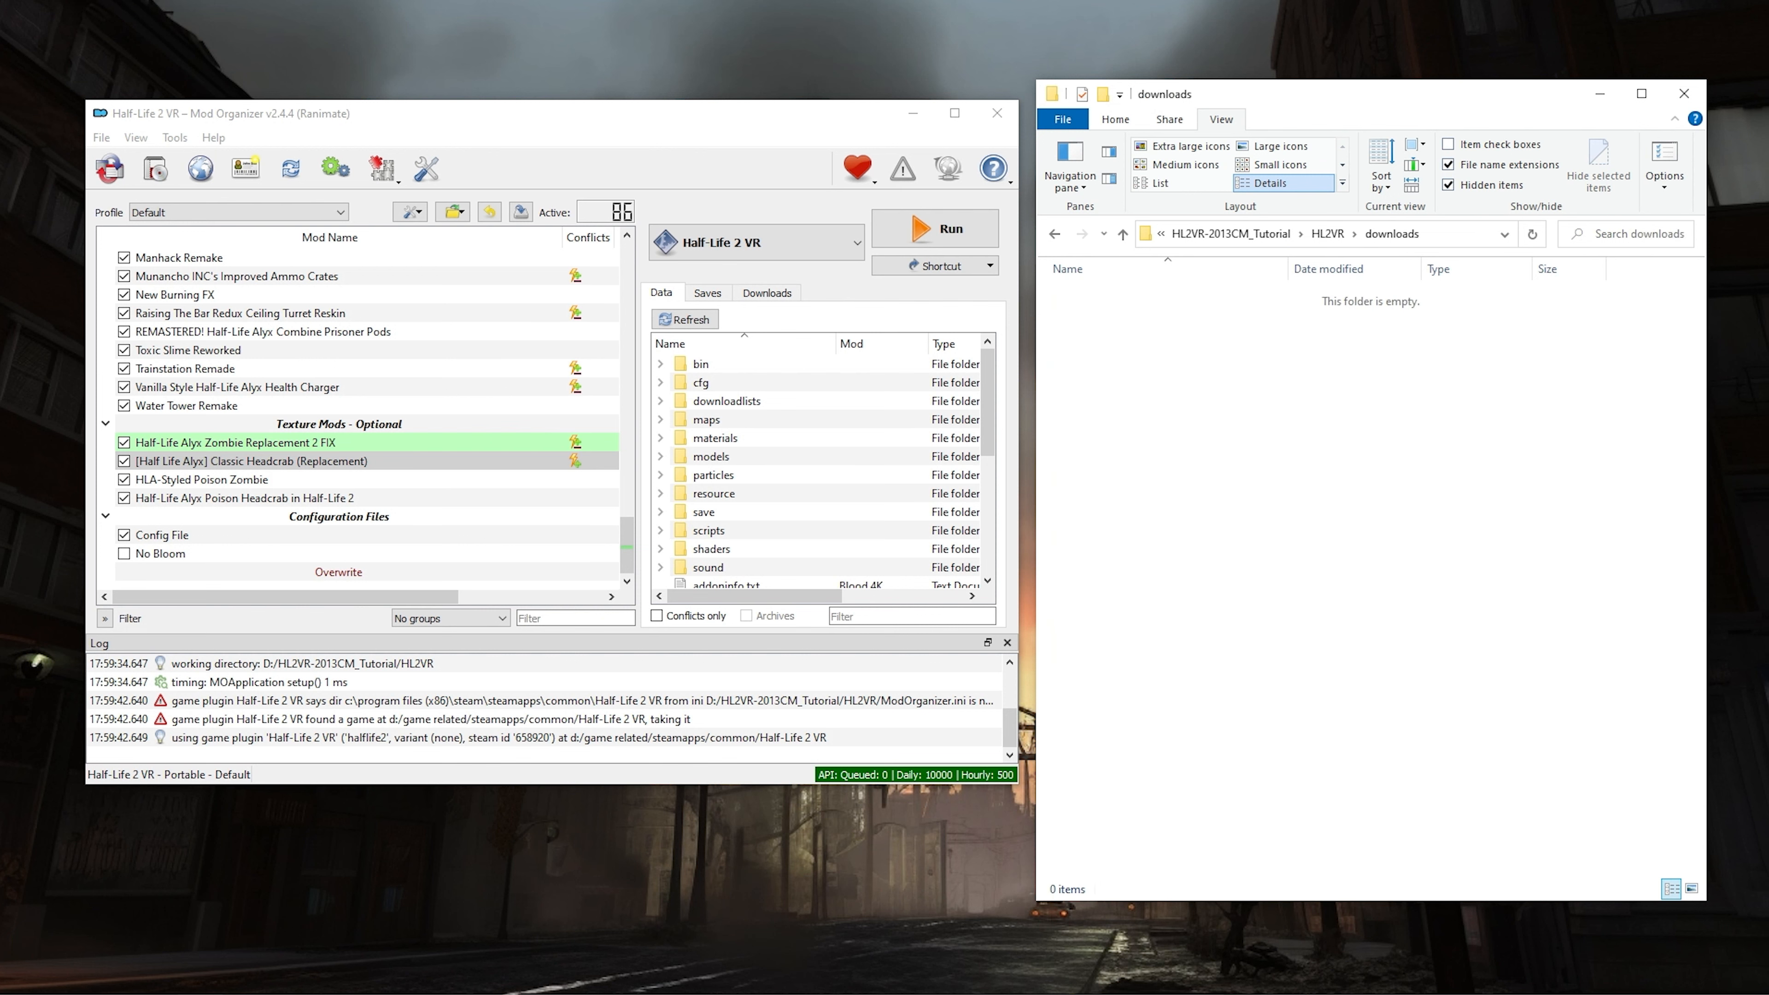
pyautogui.hotkey('ctrl', 'v')
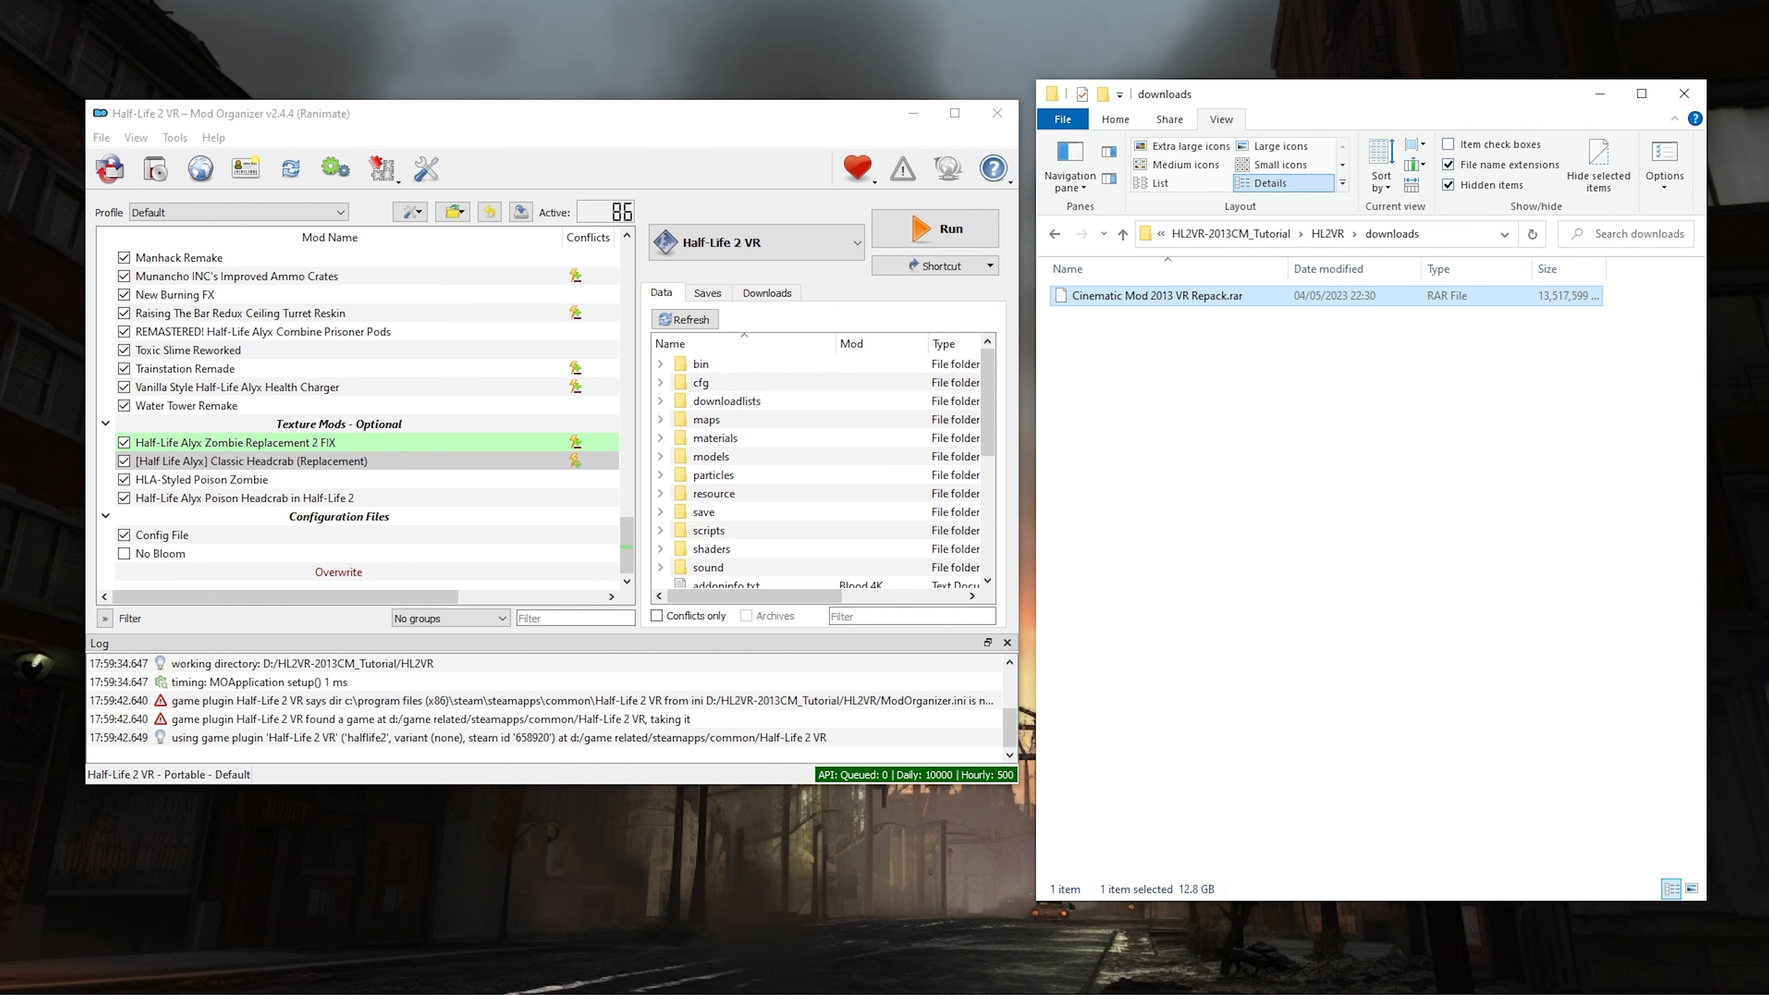
# Step: In Mod Organizer, choose Cinematic Mod 2013 VR Repack.rar from the HL2VR downloads folder as the archive of a new mod to install
pyautogui.moveTo(495, 111); pyautogui.dragTo(502, 128)
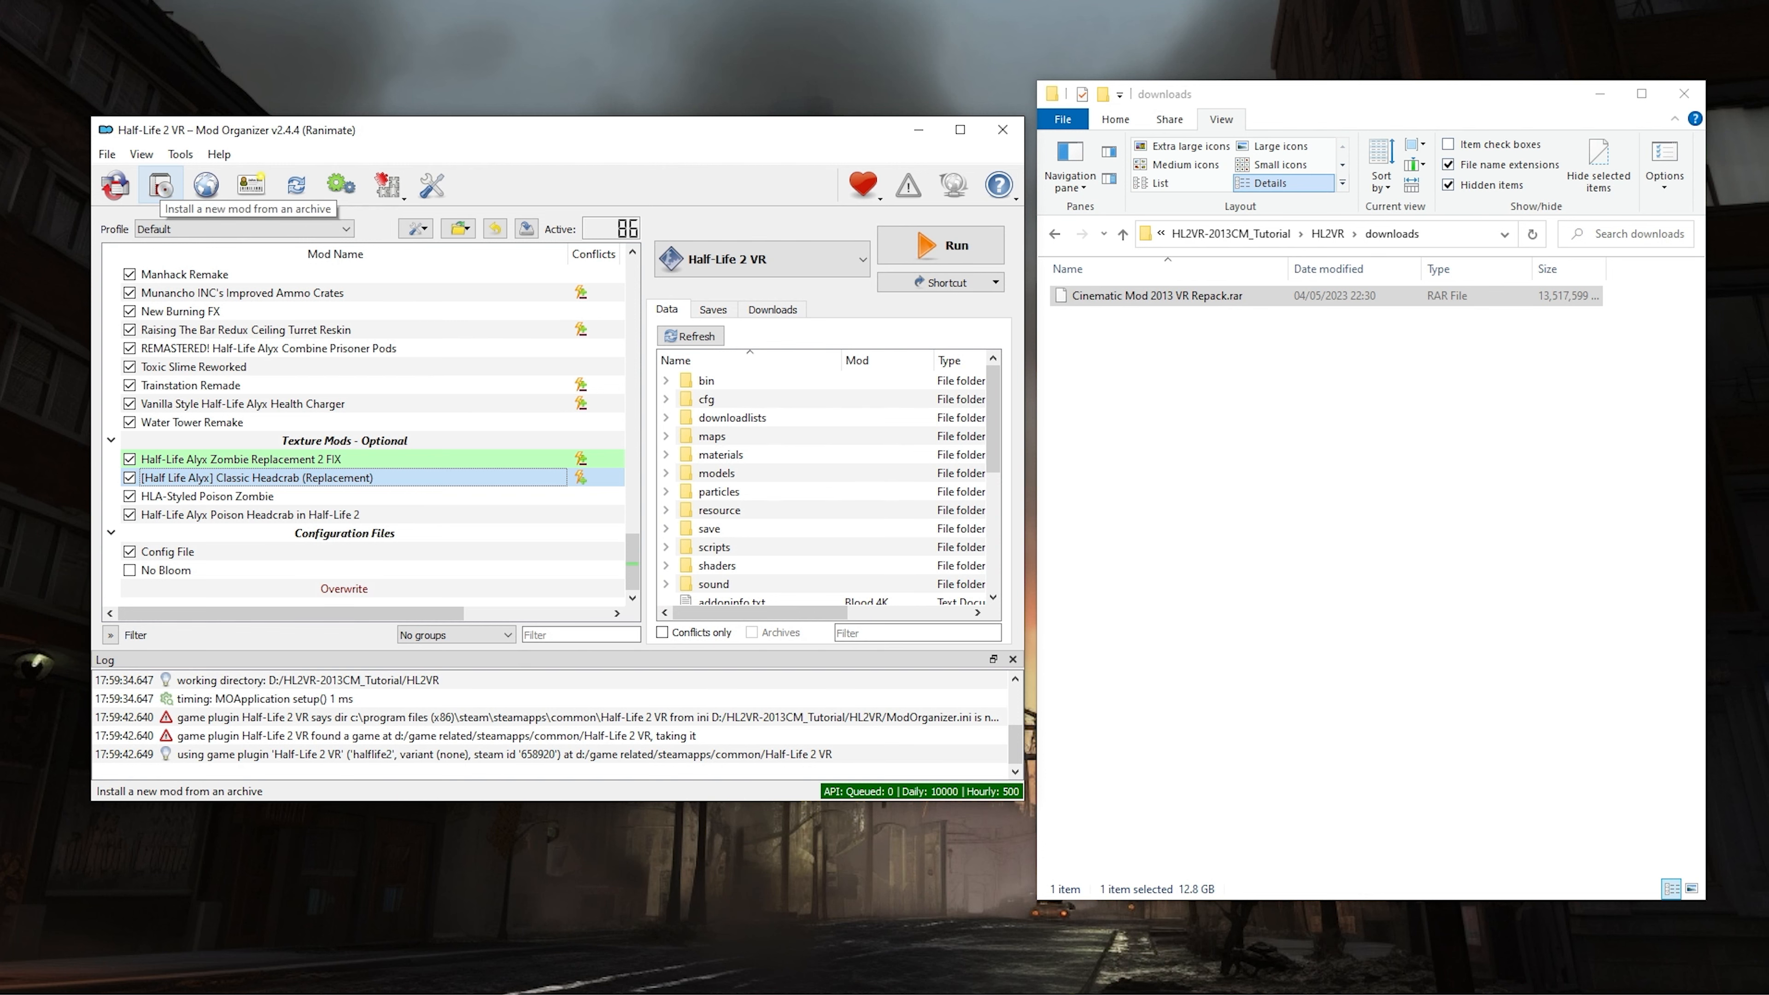
pyautogui.click(160, 187)
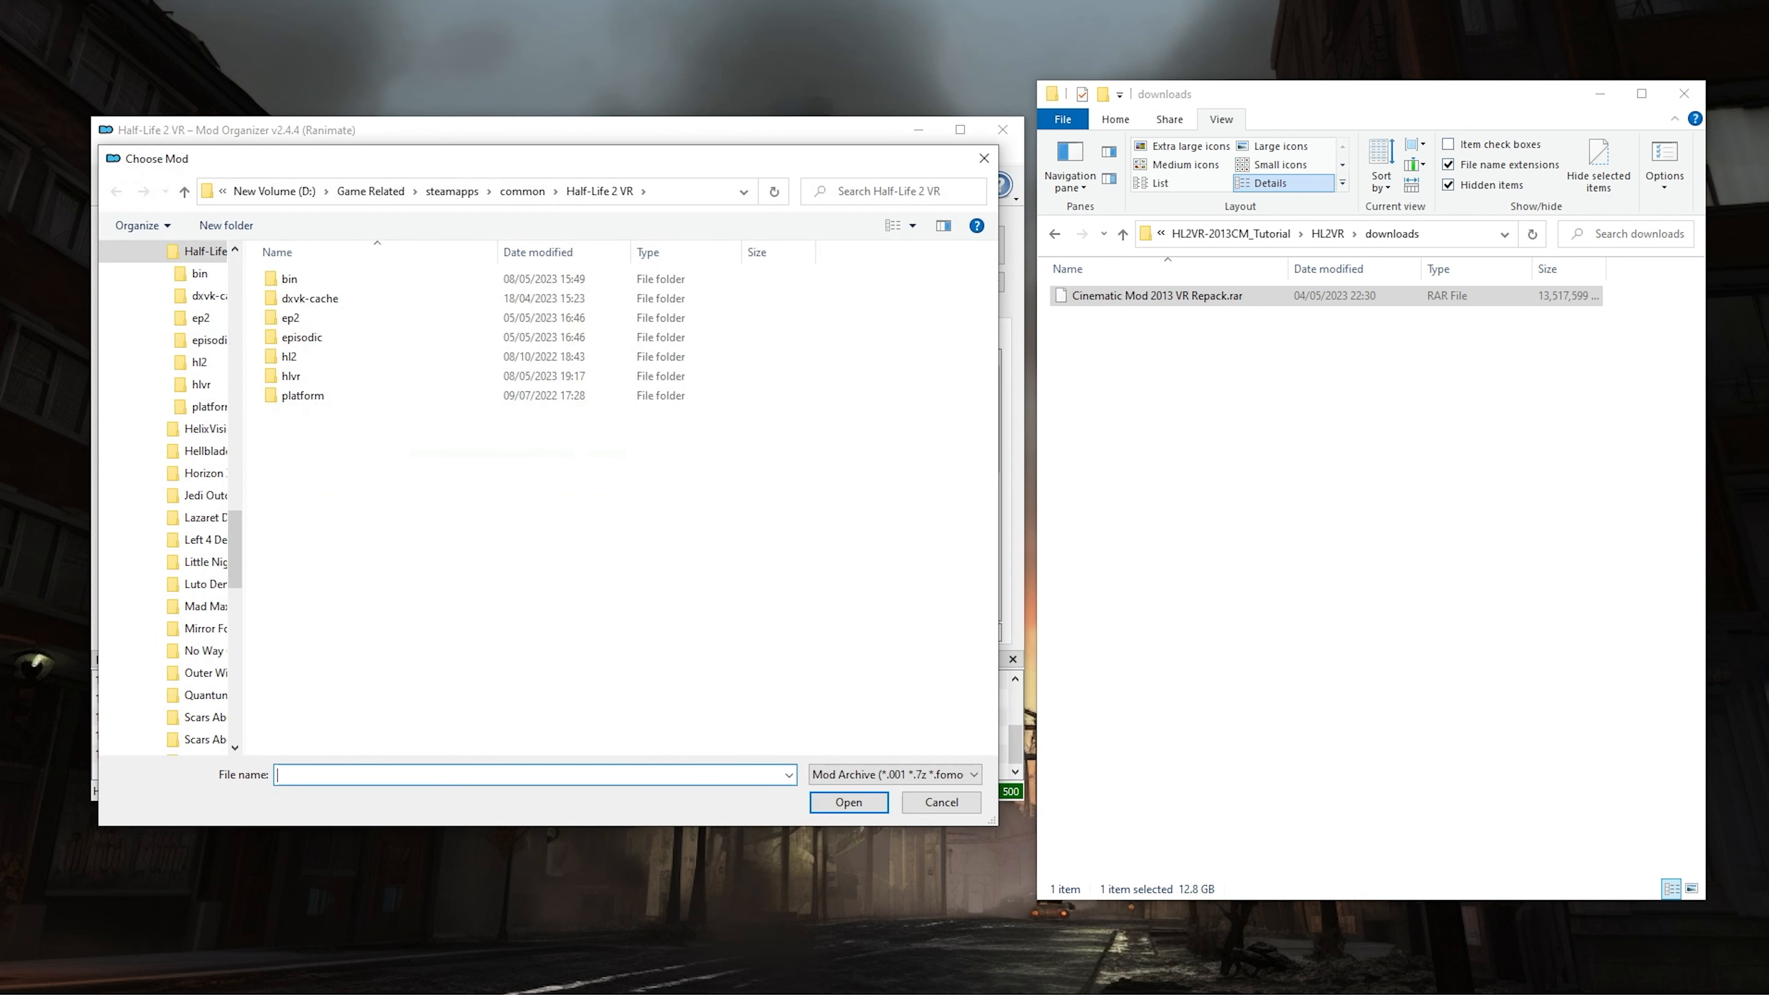
pyautogui.click(432, 203)
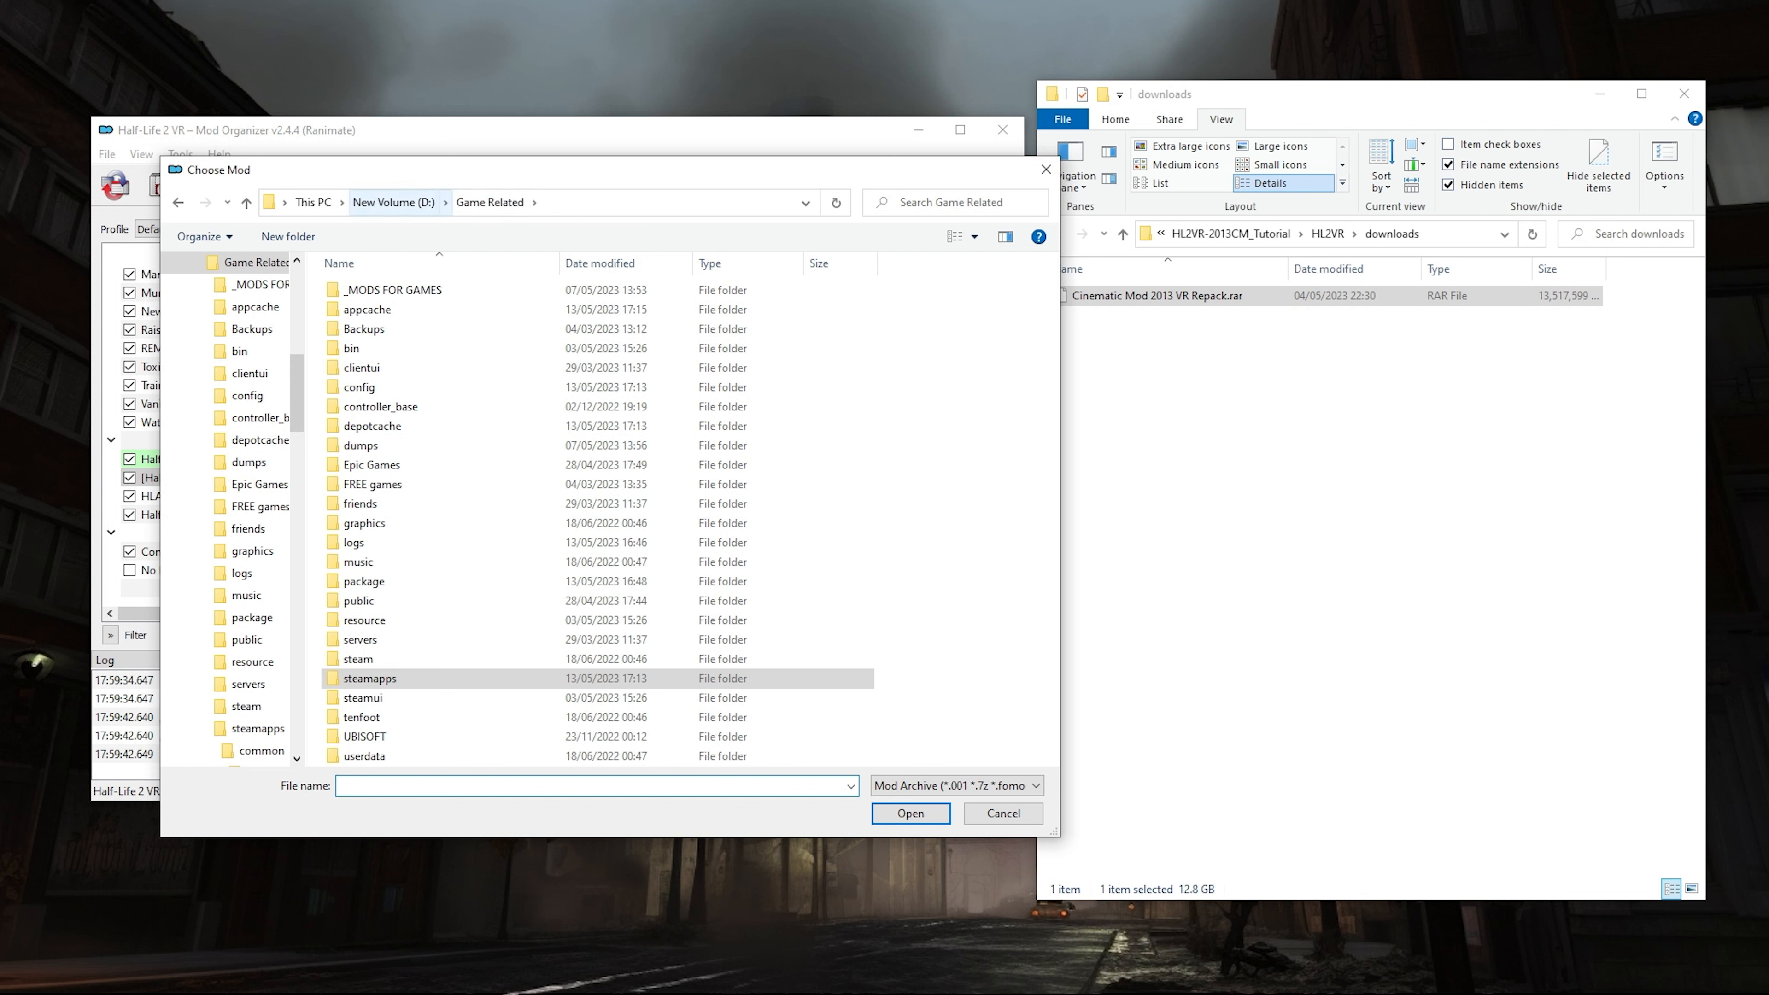
pyautogui.click(400, 202)
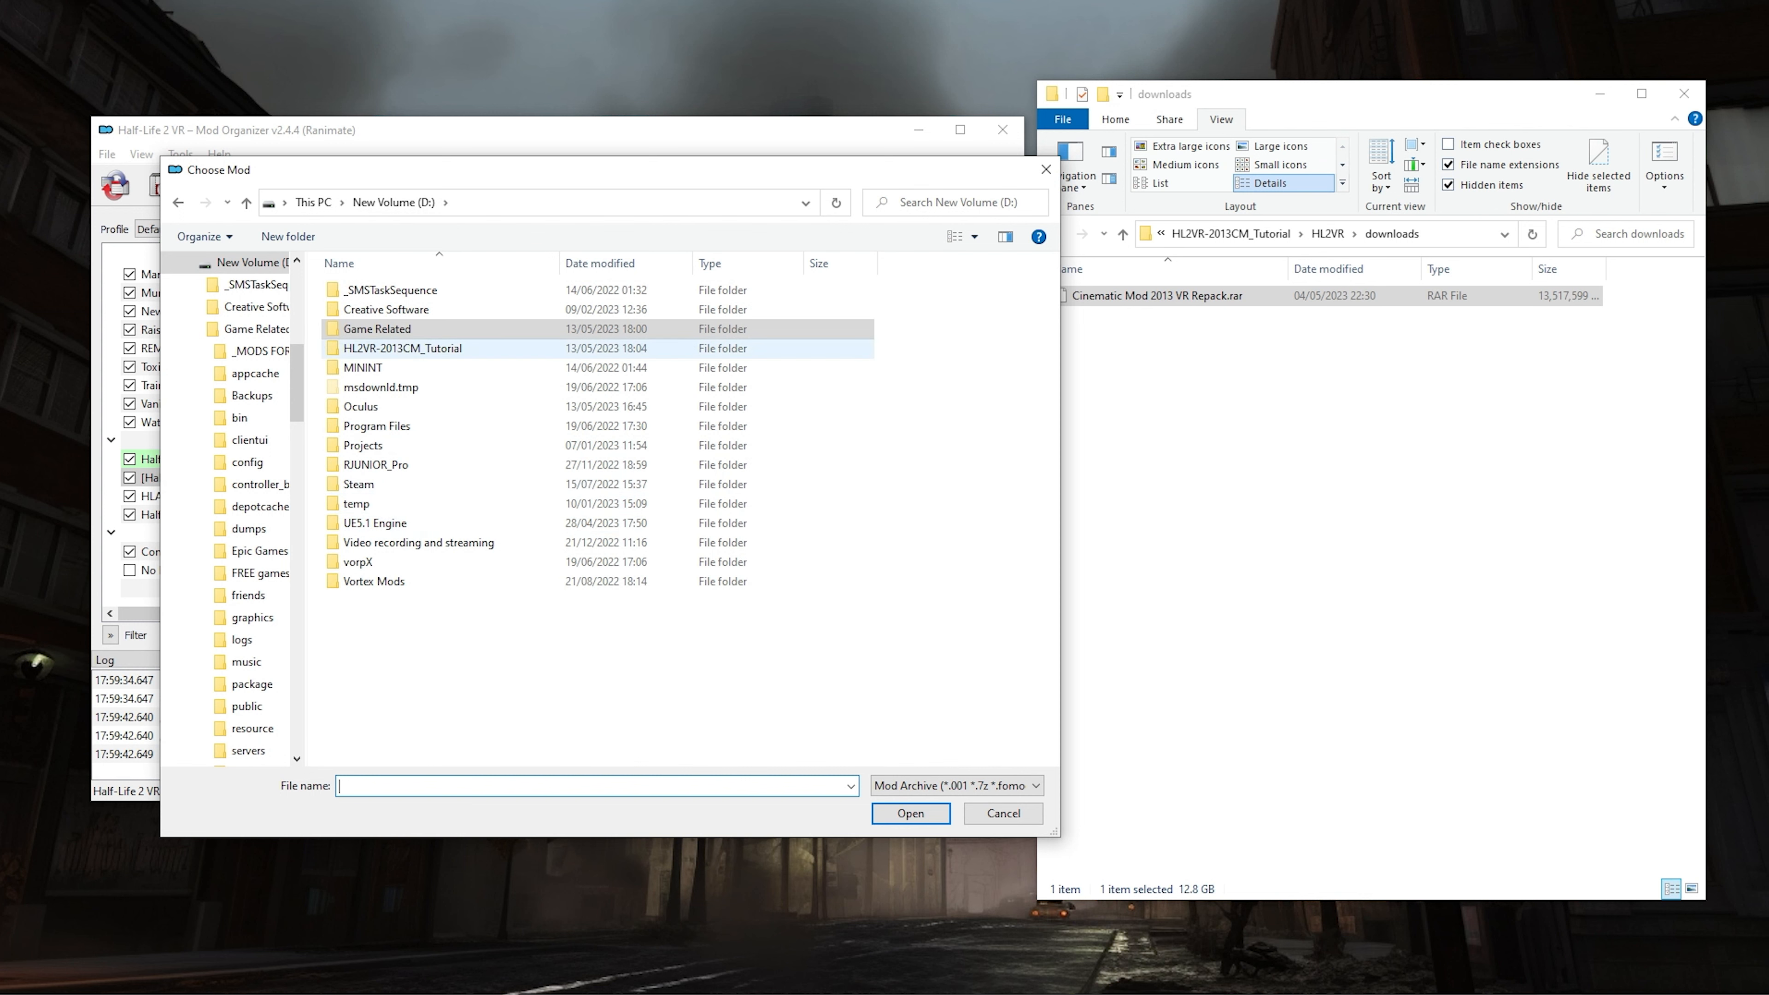
pyautogui.doubleClick(403, 347)
pyautogui.doubleClick(376, 289)
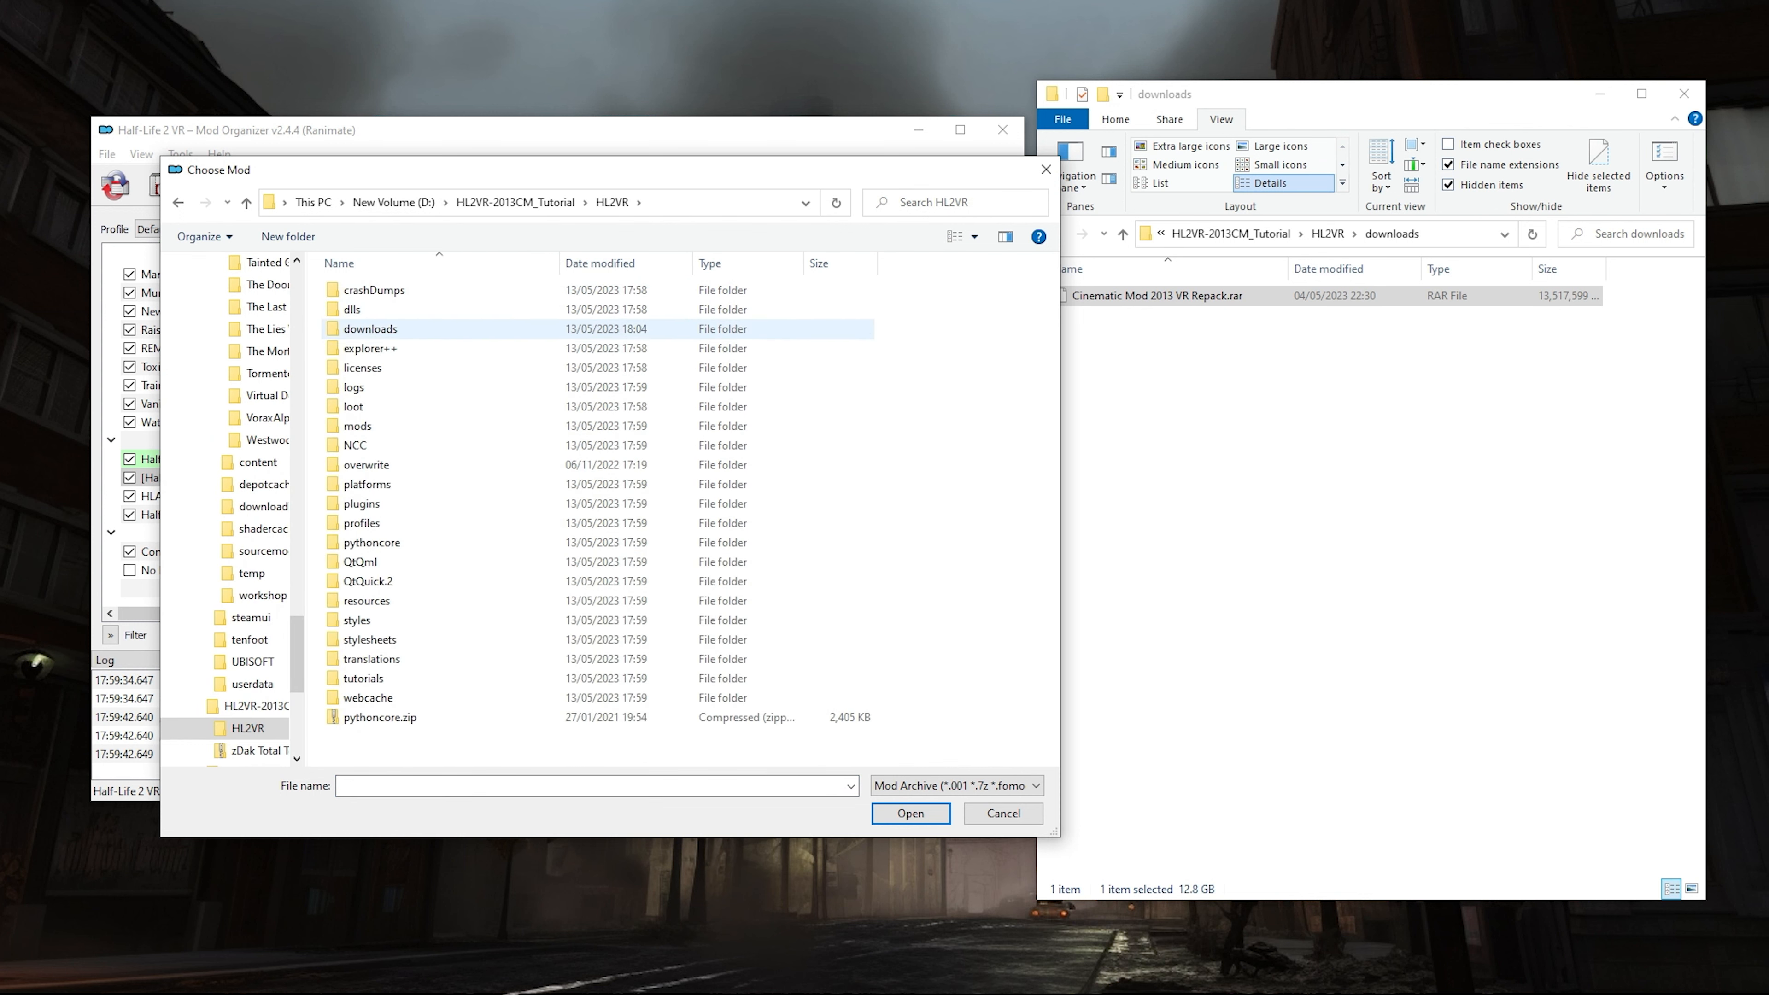
pyautogui.doubleClick(376, 328)
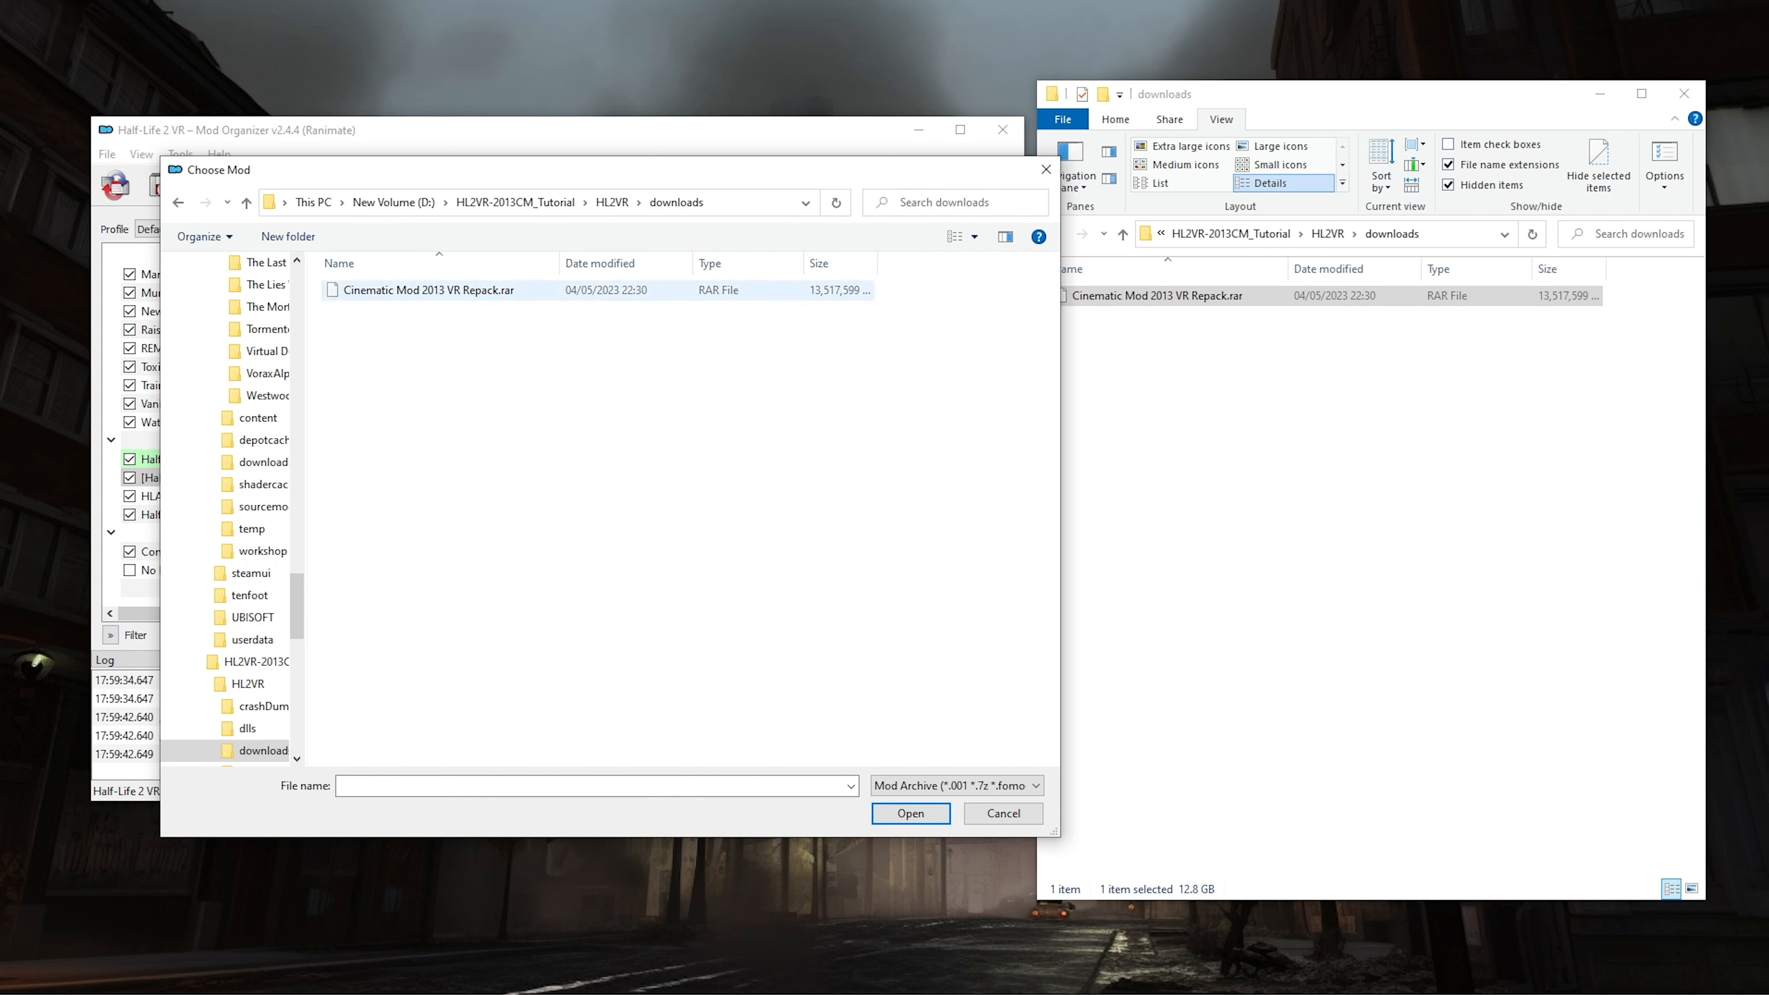
pyautogui.click(428, 291)
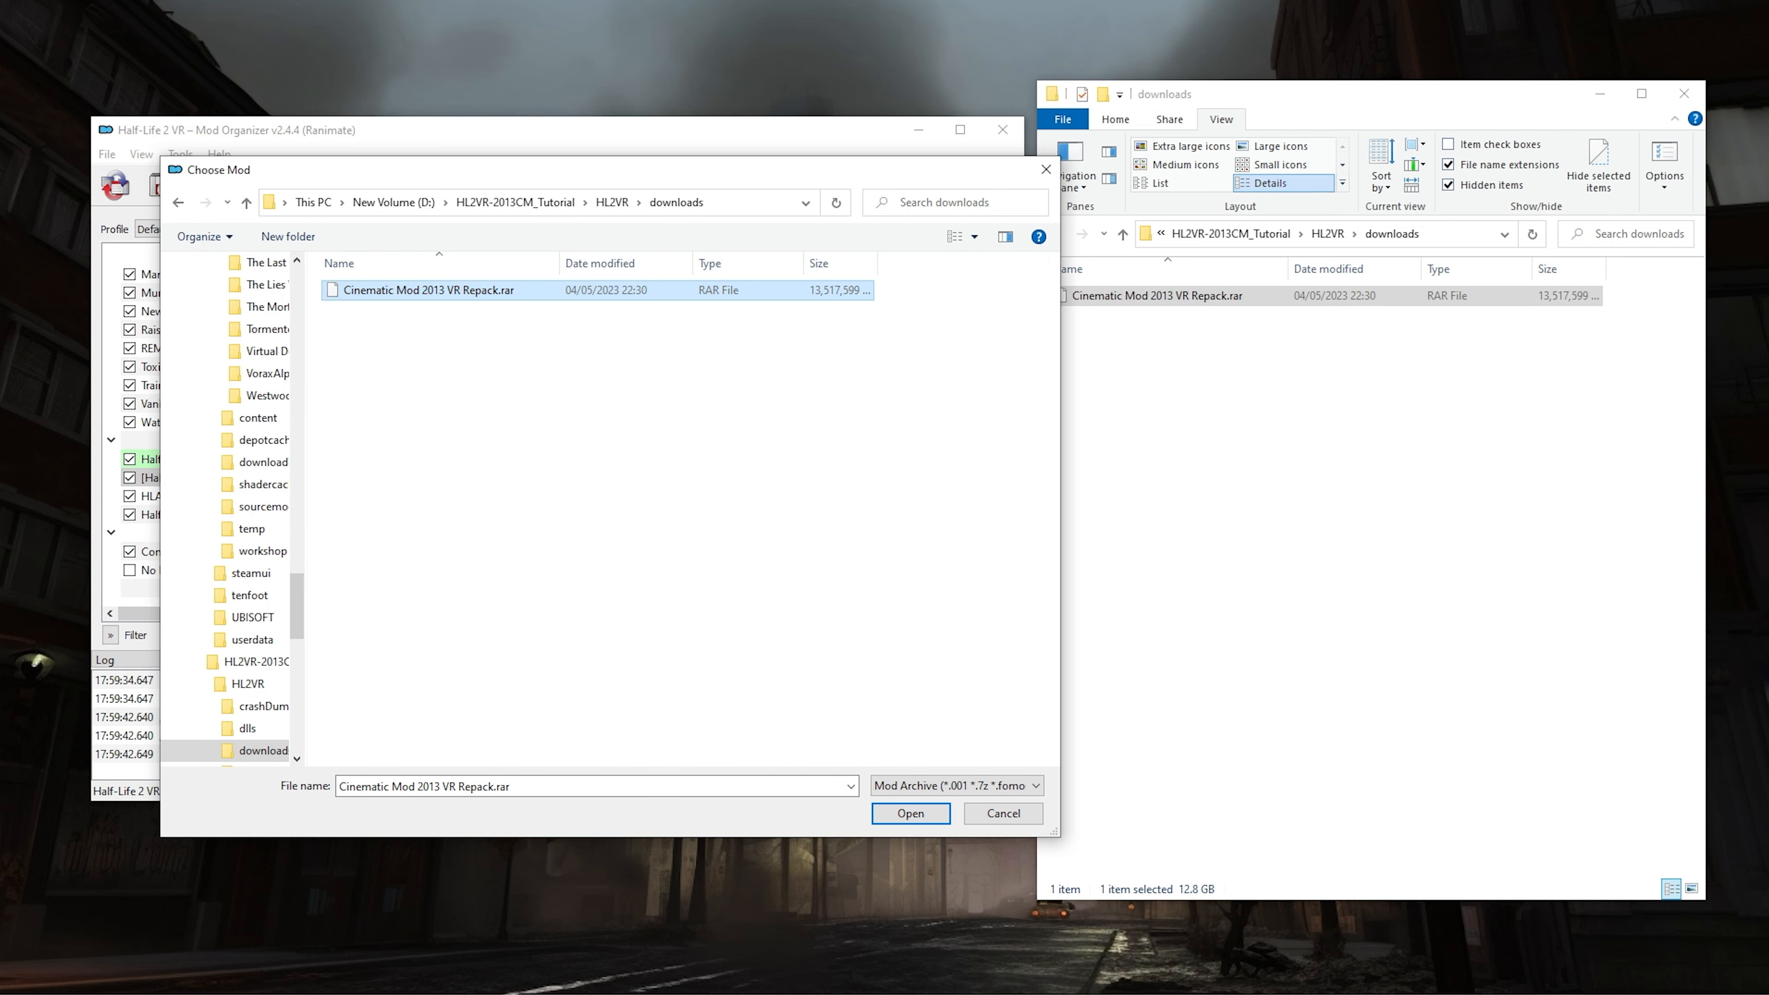
pyautogui.click(910, 813)
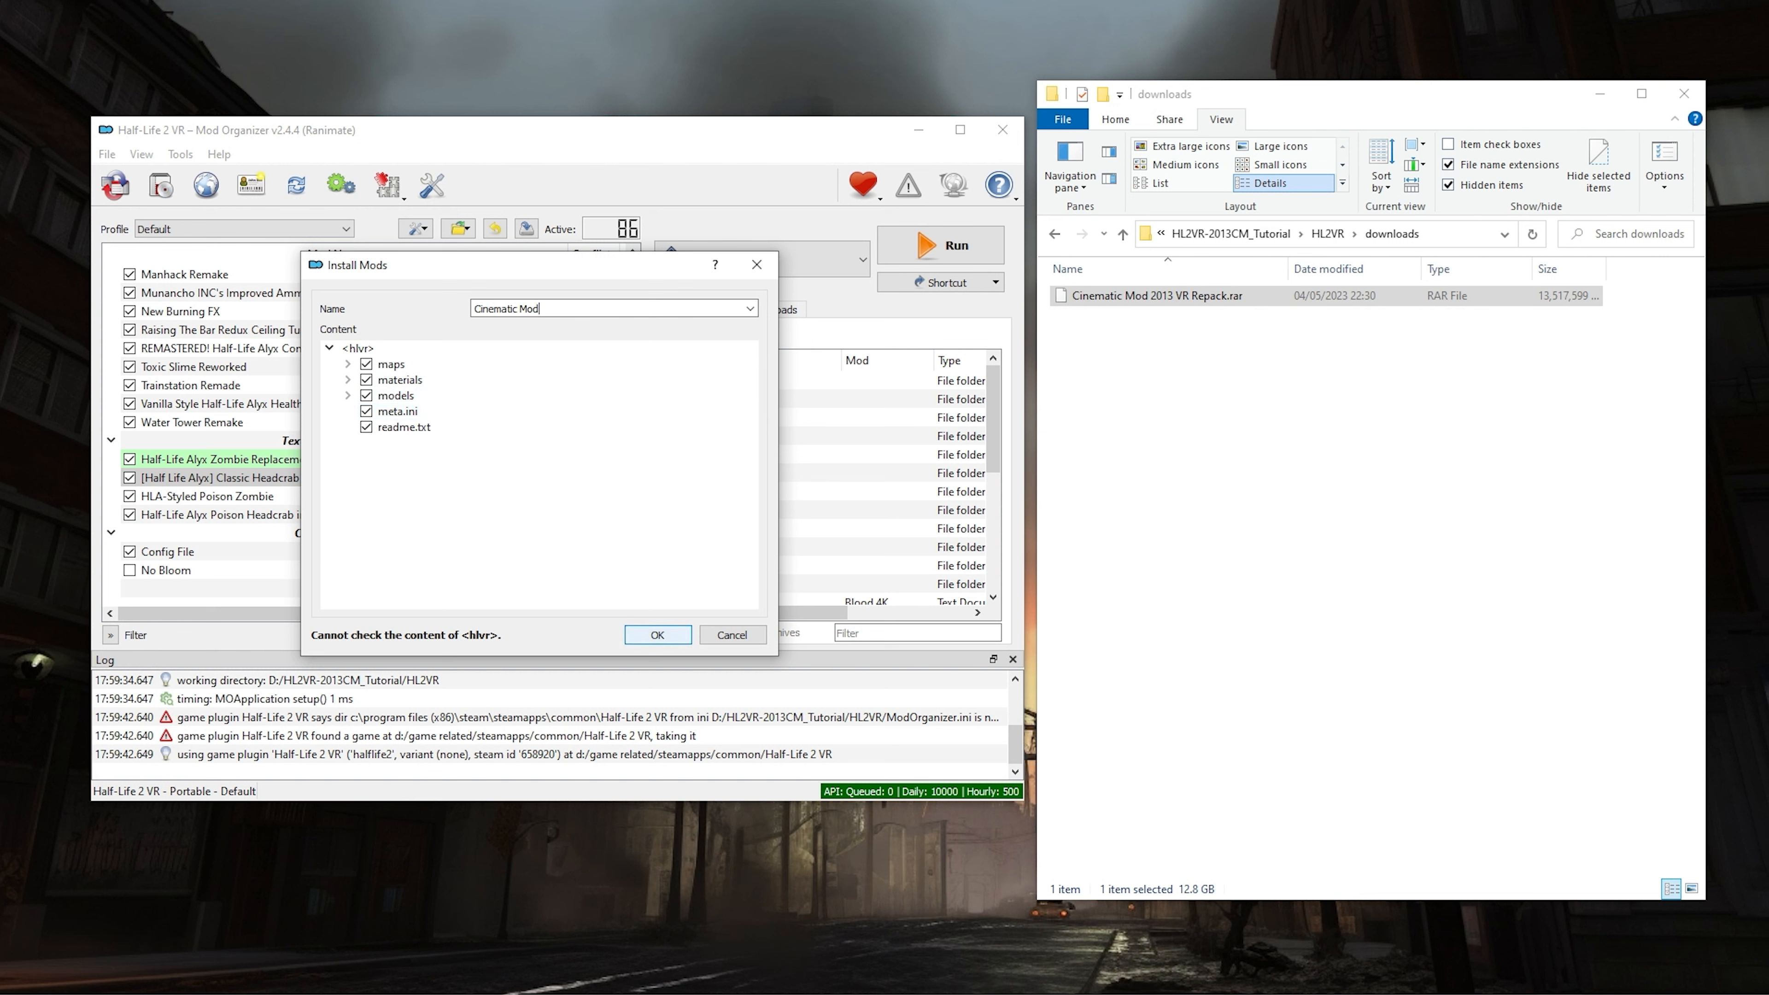
# Step: Install the archive under the suggested name Cinematic Mod 2013 VR Repack and select the new mod in the mod list
pyautogui.click(750, 308)
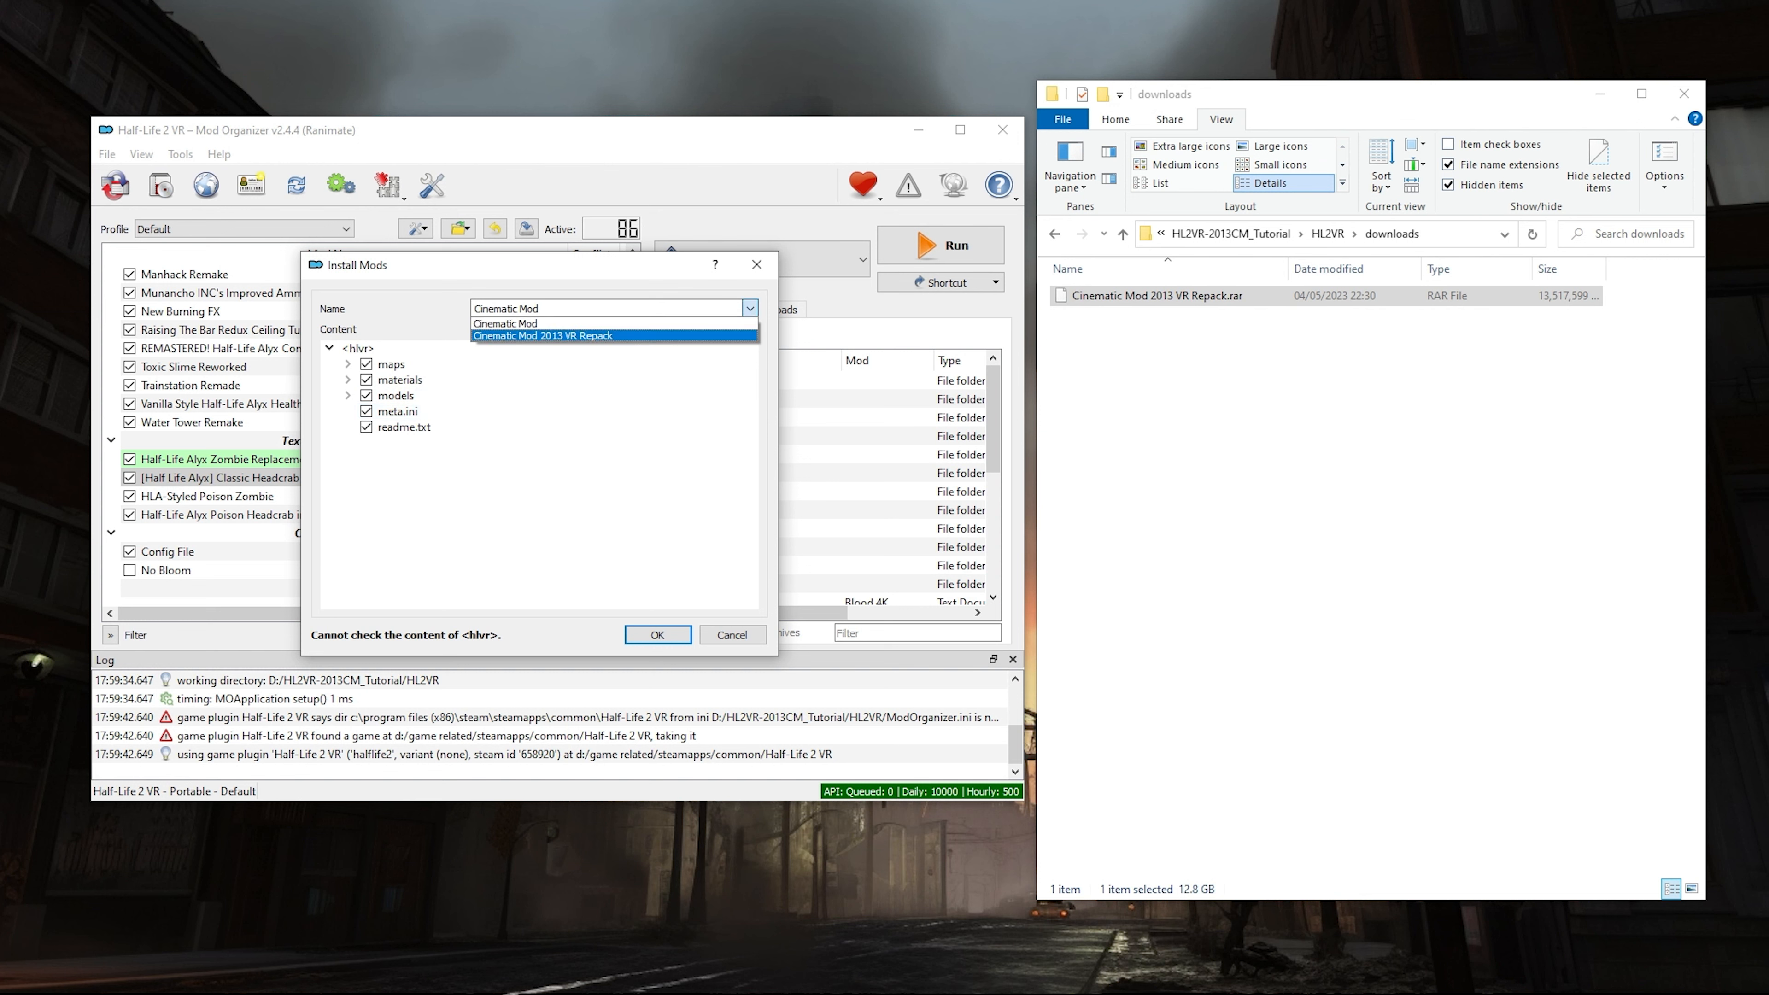
pyautogui.click(613, 335)
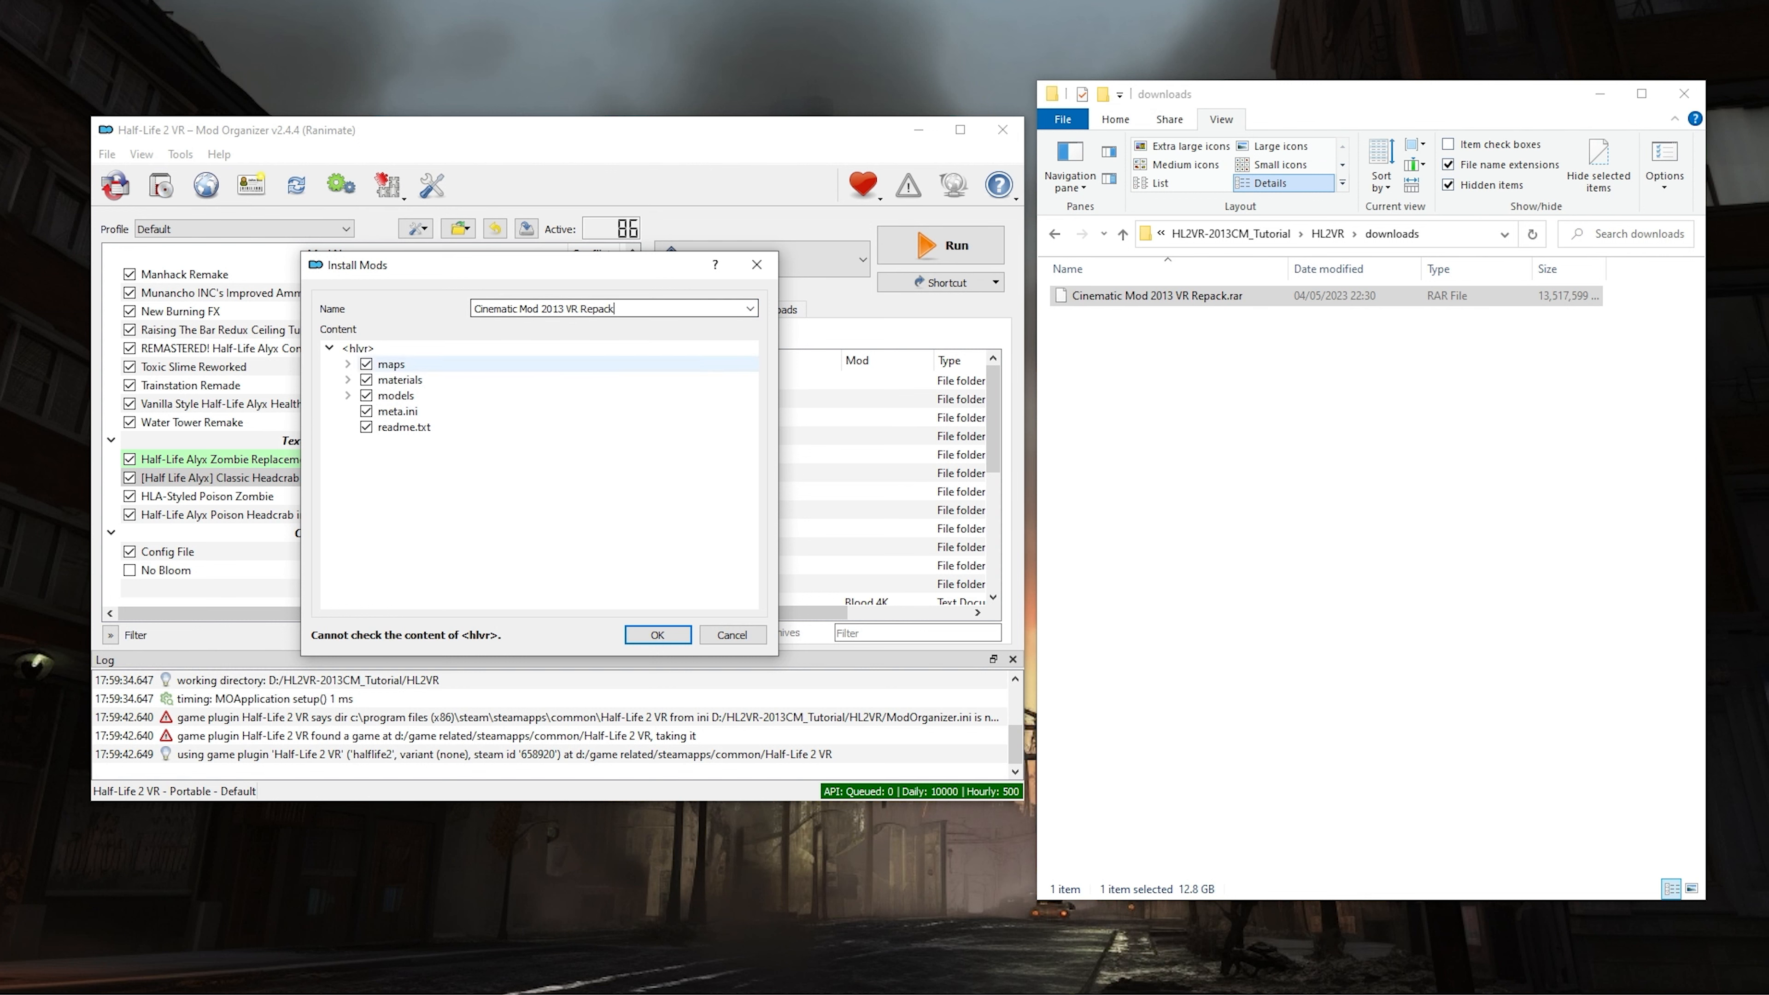
pyautogui.click(749, 308)
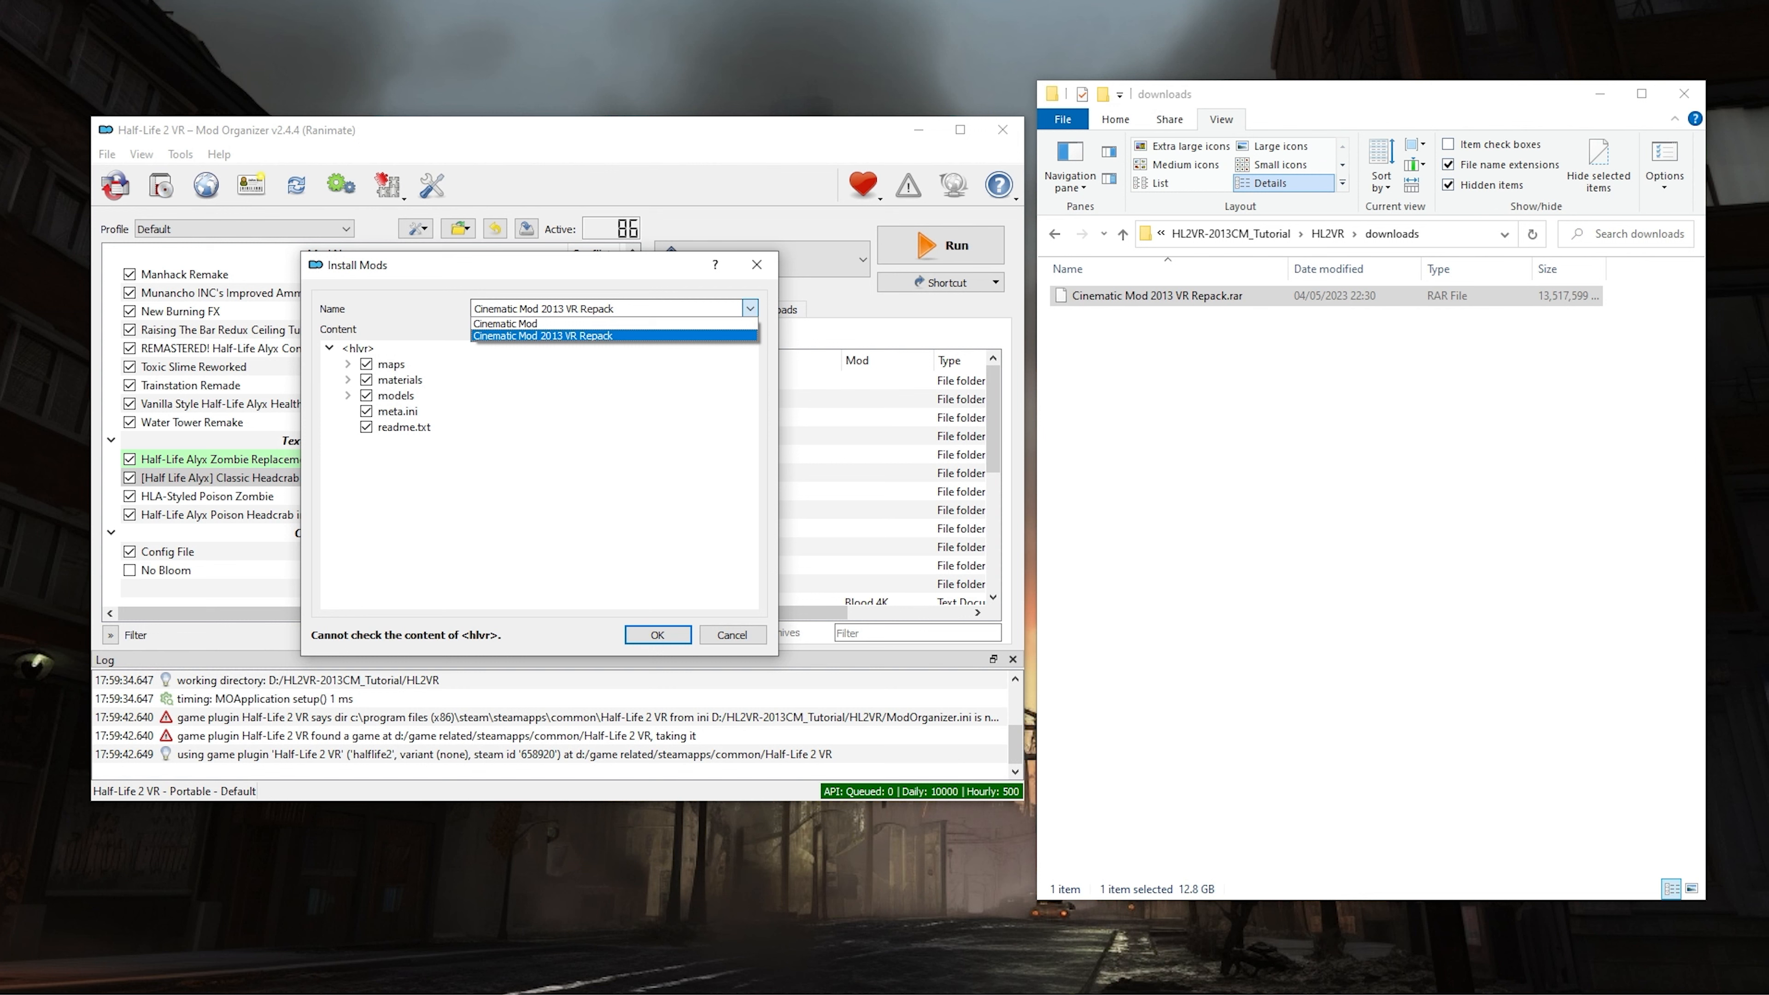
pyautogui.click(613, 336)
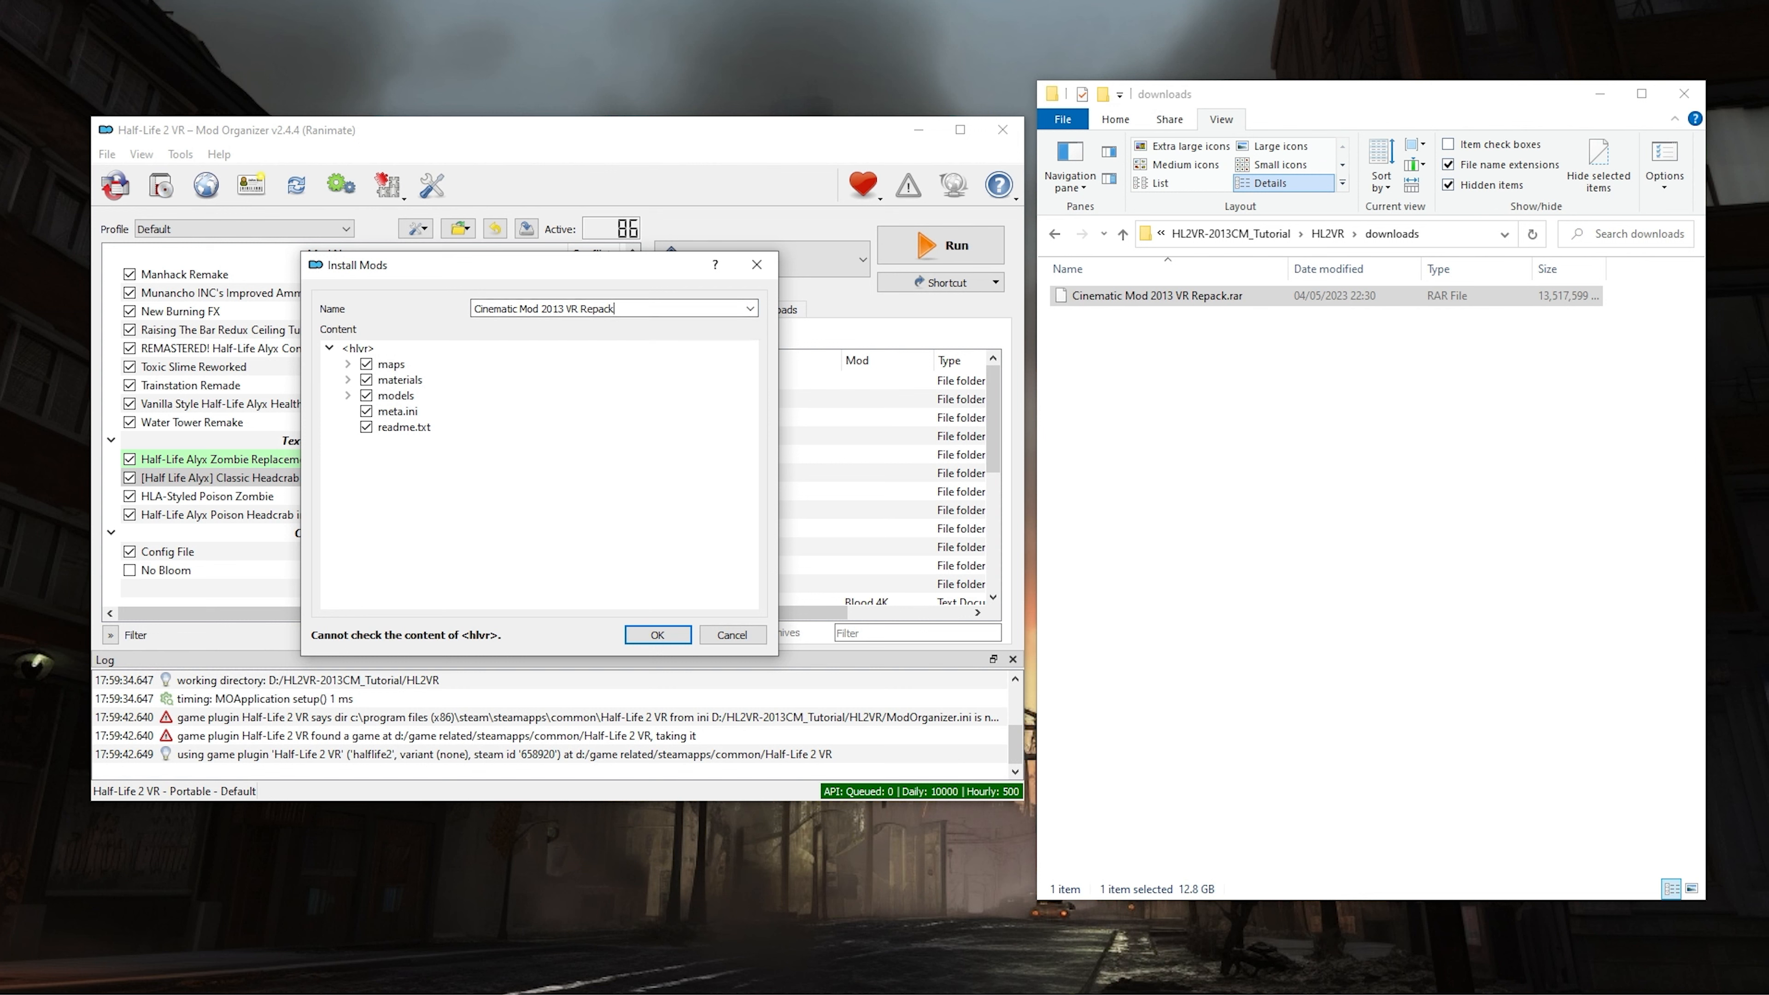
pyautogui.click(657, 634)
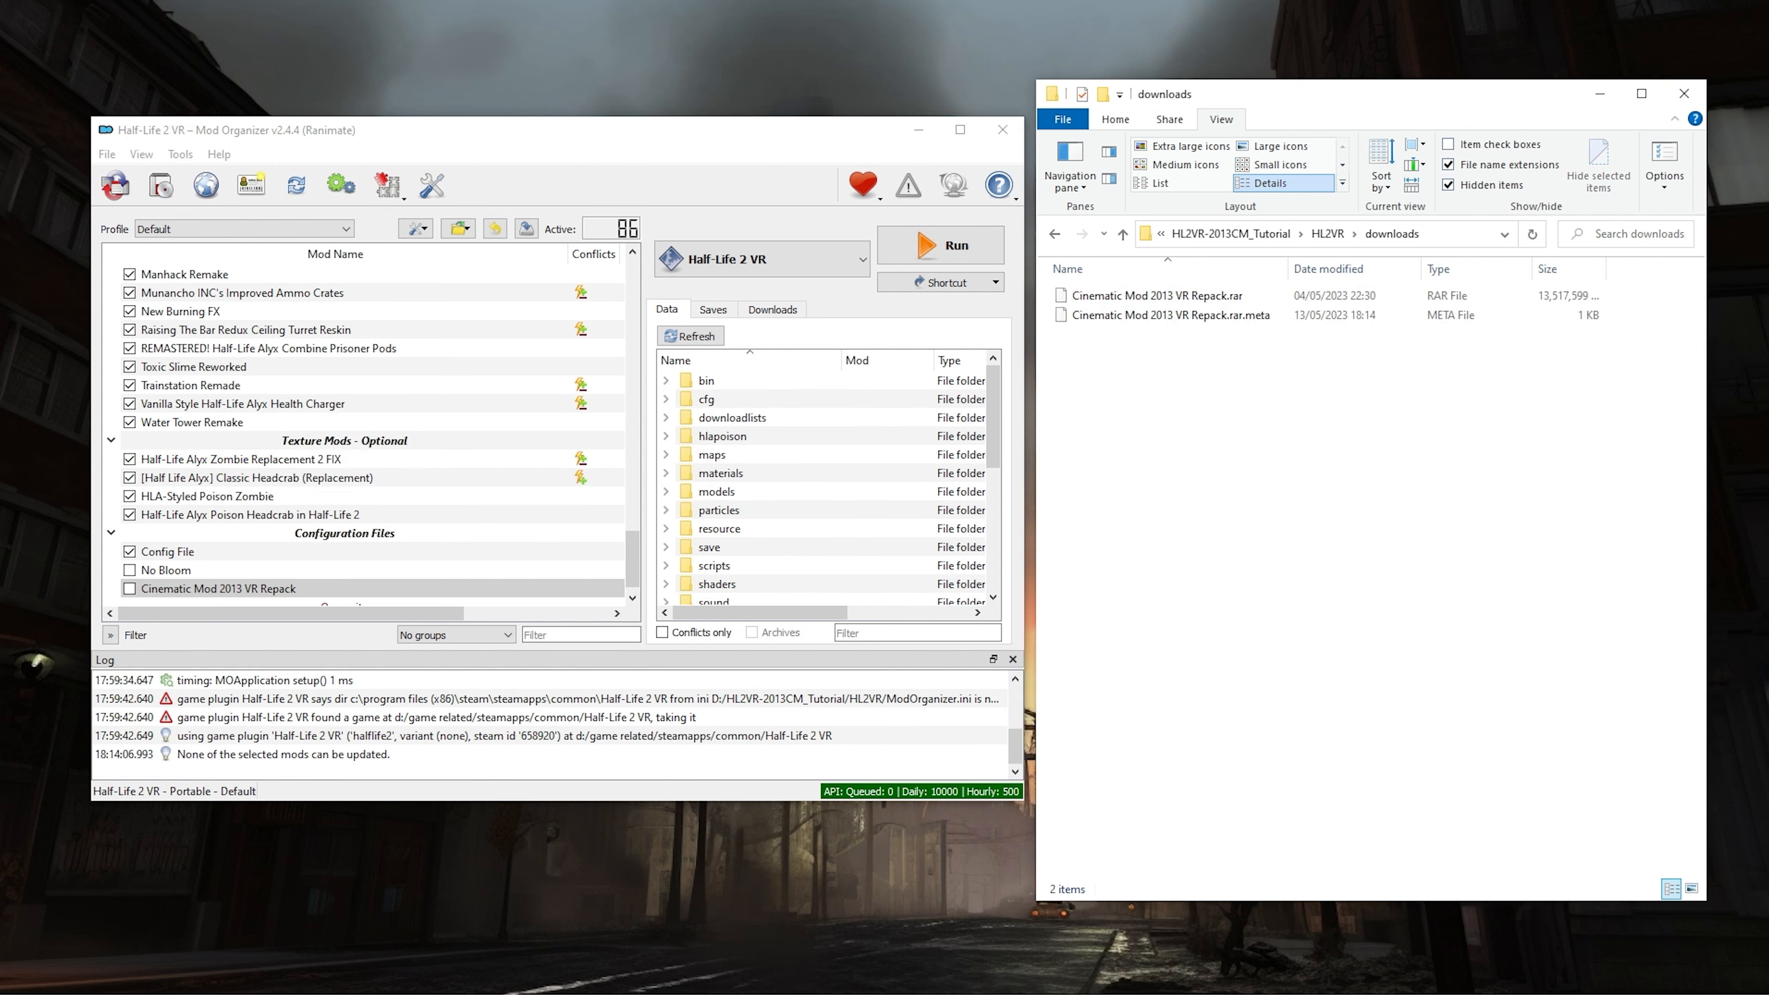
pyautogui.click(171, 592)
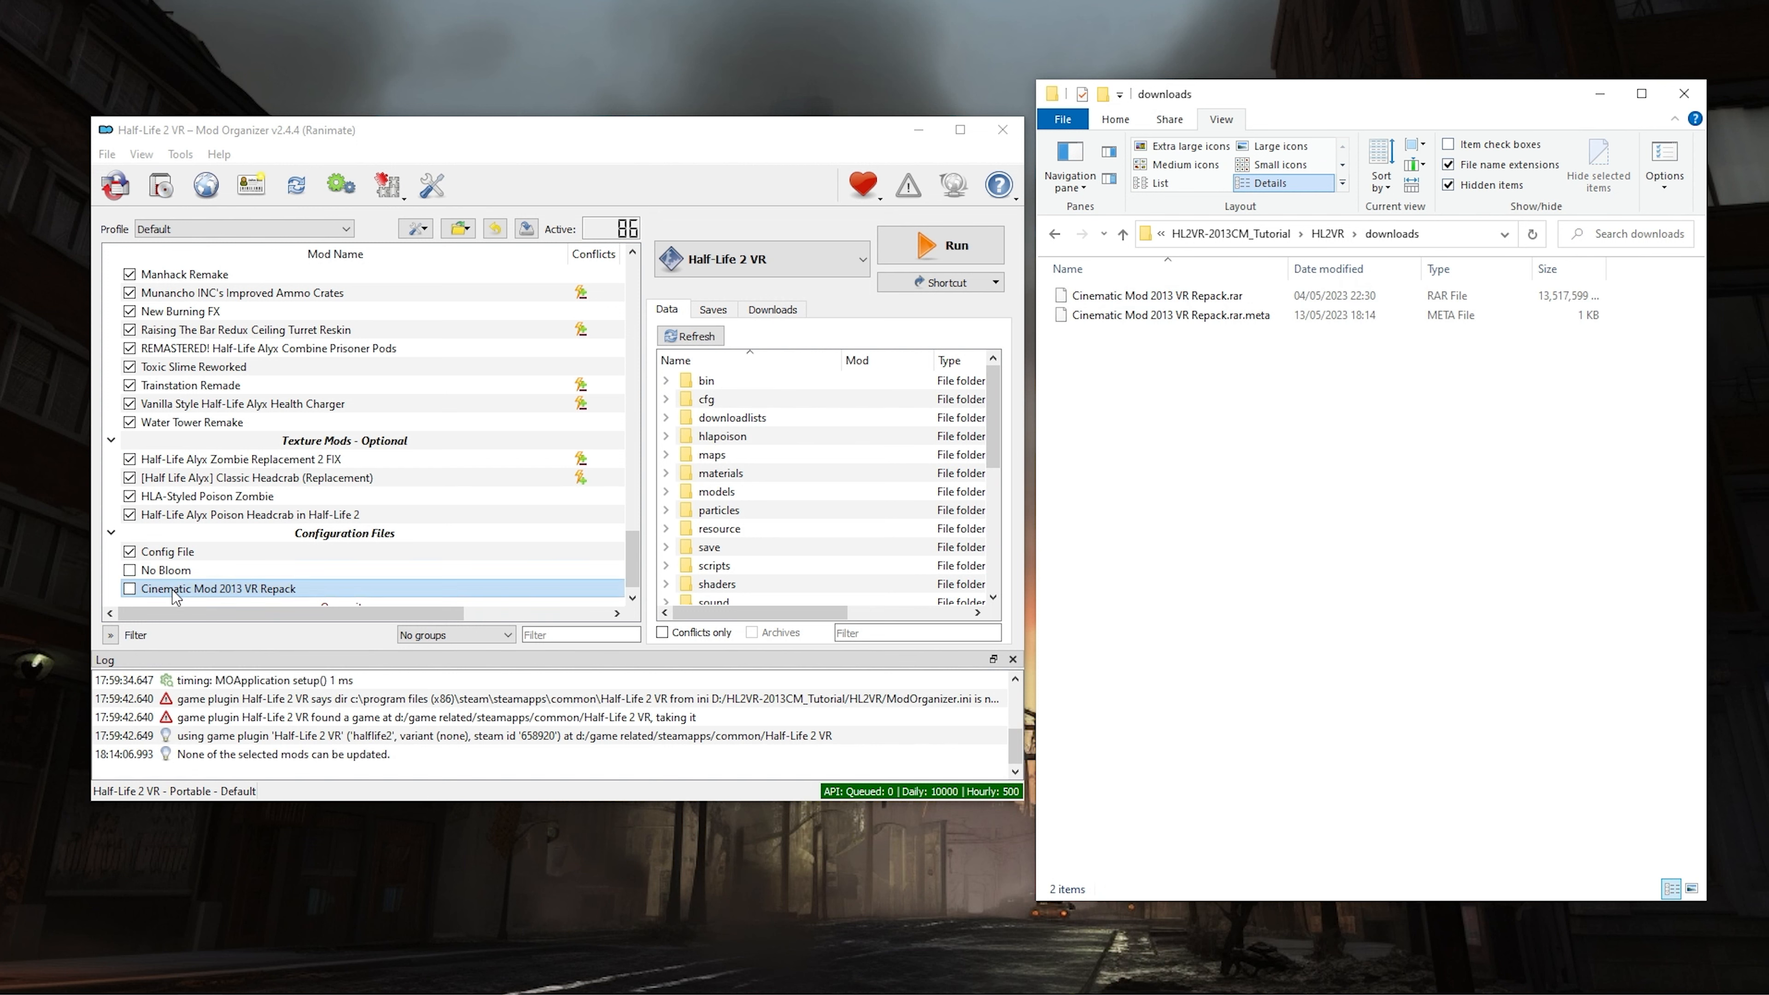